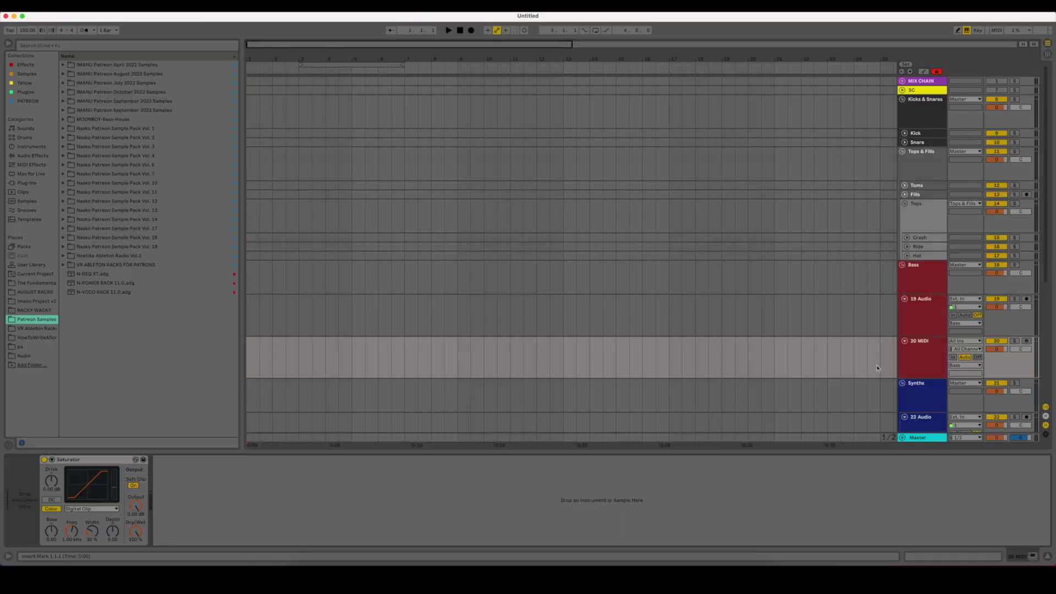
Drag the OTT preset from Collections after Saturator on the 20 Serum track and enable it.
click(918, 363)
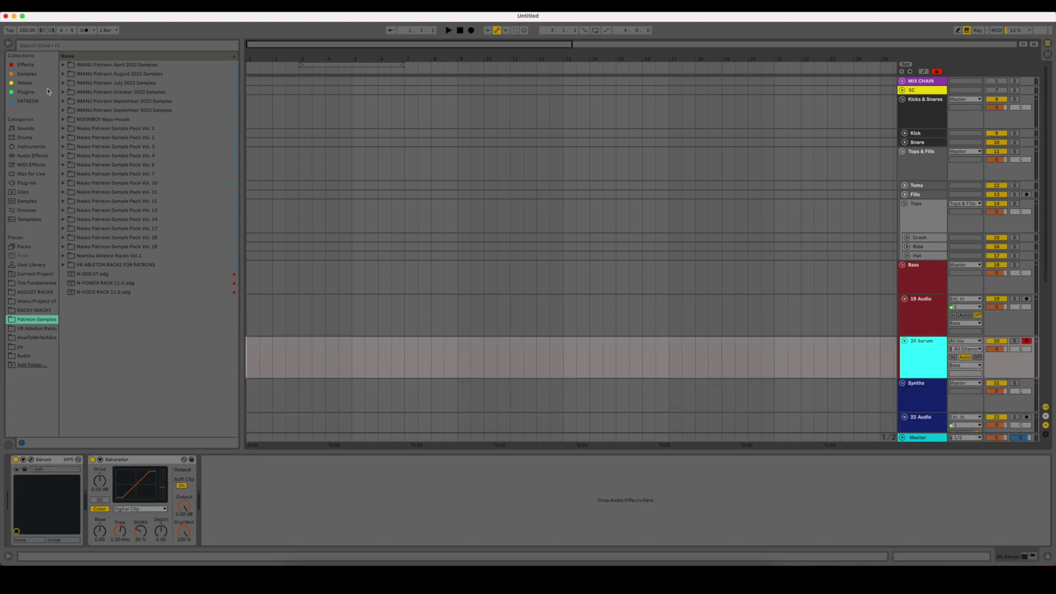
click(25, 65)
click(121, 129)
drag(84, 129, 293, 364)
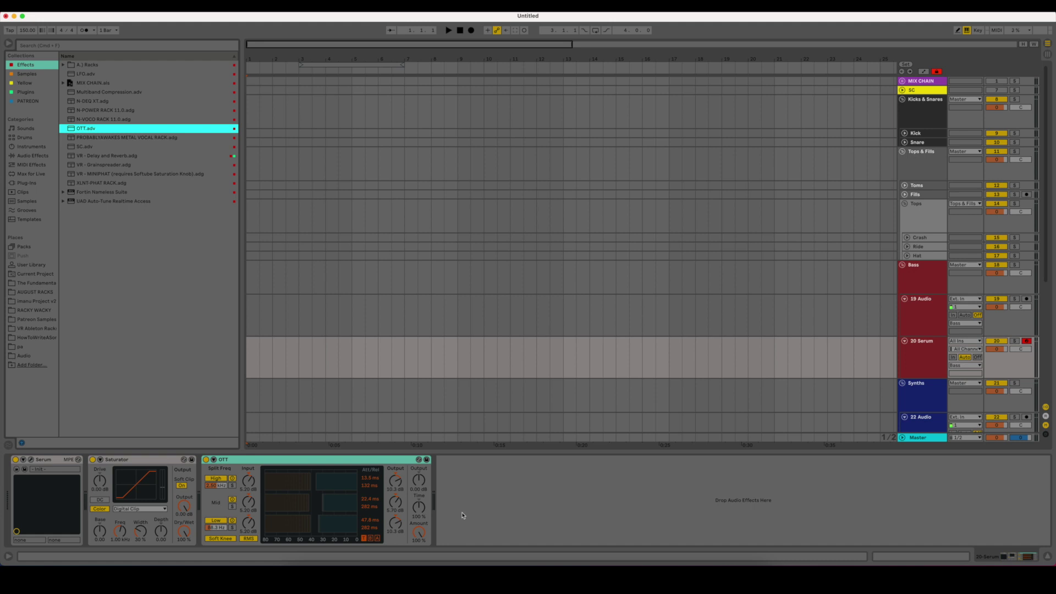
click(304, 474)
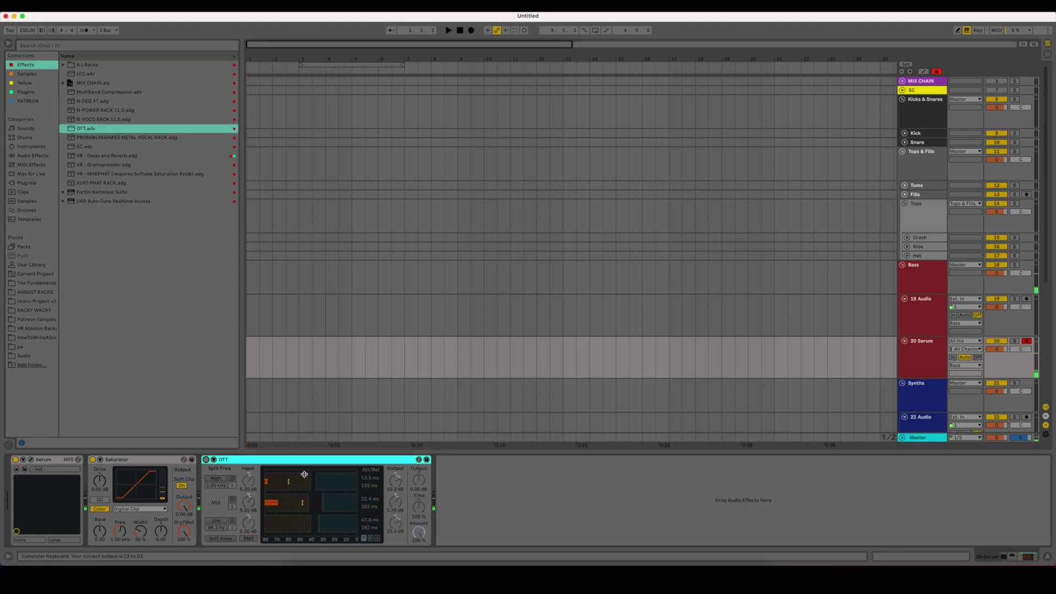
click(206, 459)
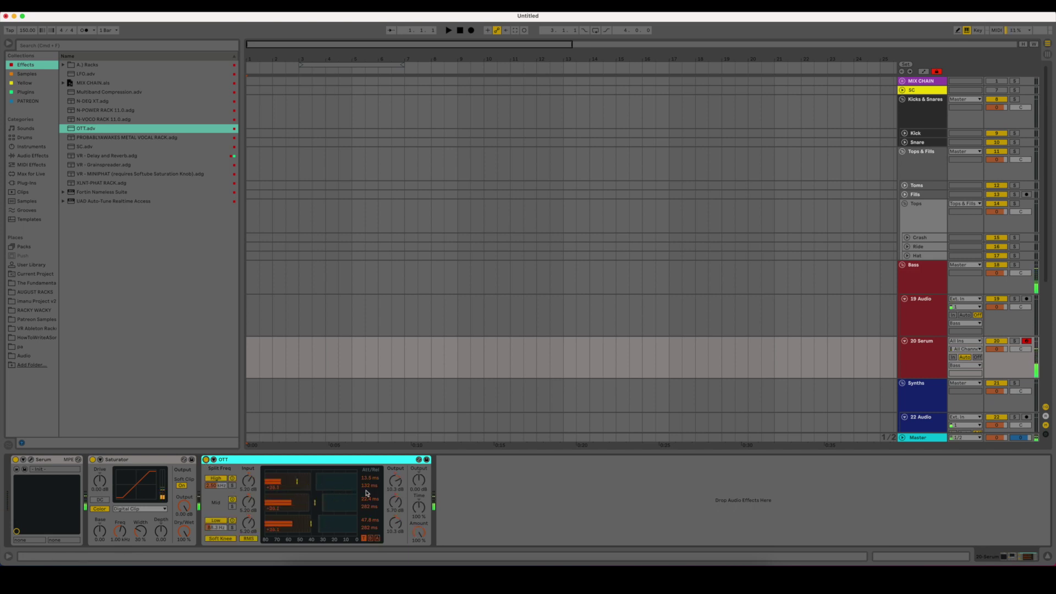
Open the Serum editor and load the N-WT Complex 09 wavetable on oscillator A.
click(30, 459)
drag(155, 27, 448, 45)
click(432, 110)
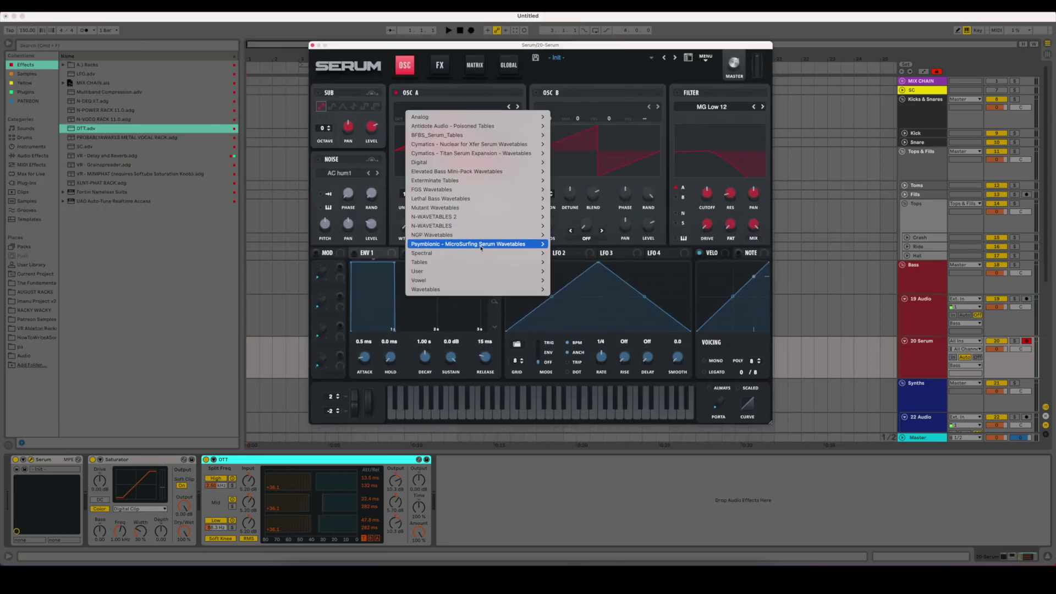
mouse_move(440, 217)
click(576, 289)
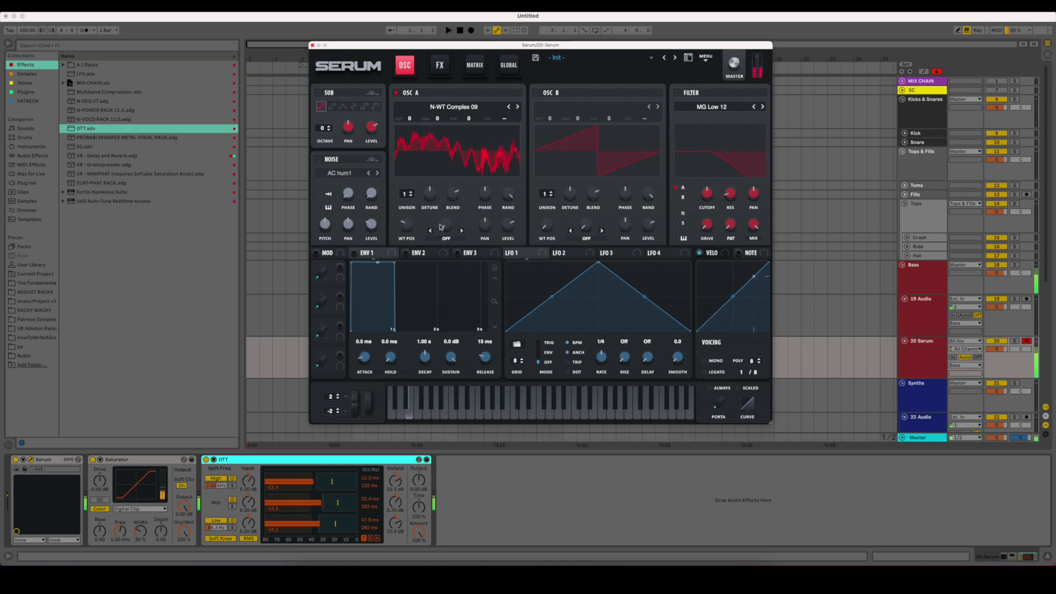
Modulate OSC A wavetable position and warp and OSC B warp with LFO 1, setting OSC B to FM (FROM A).
drag(514, 254, 406, 224)
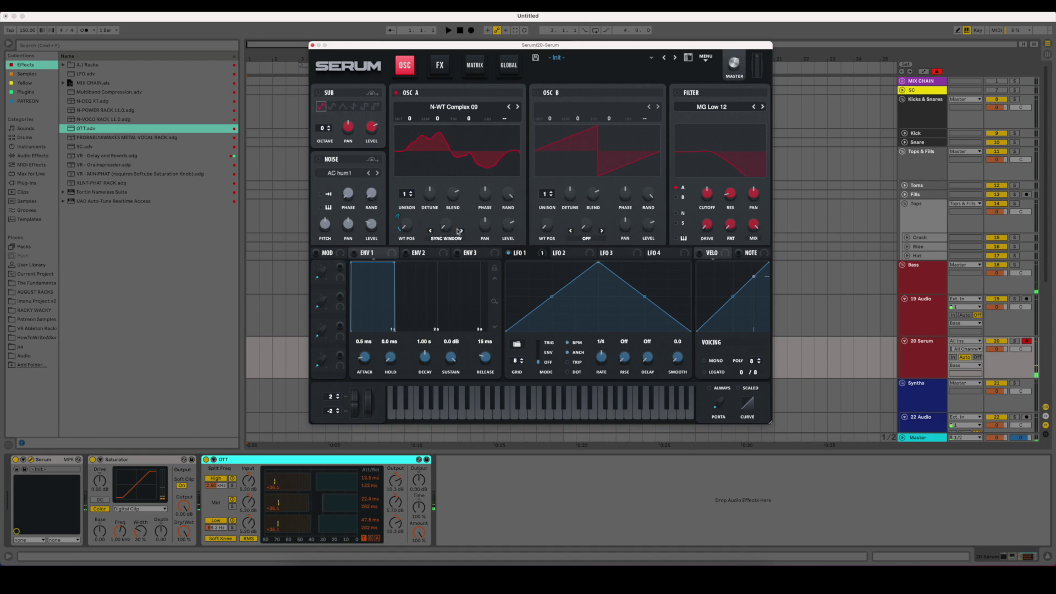
drag(514, 253, 440, 219)
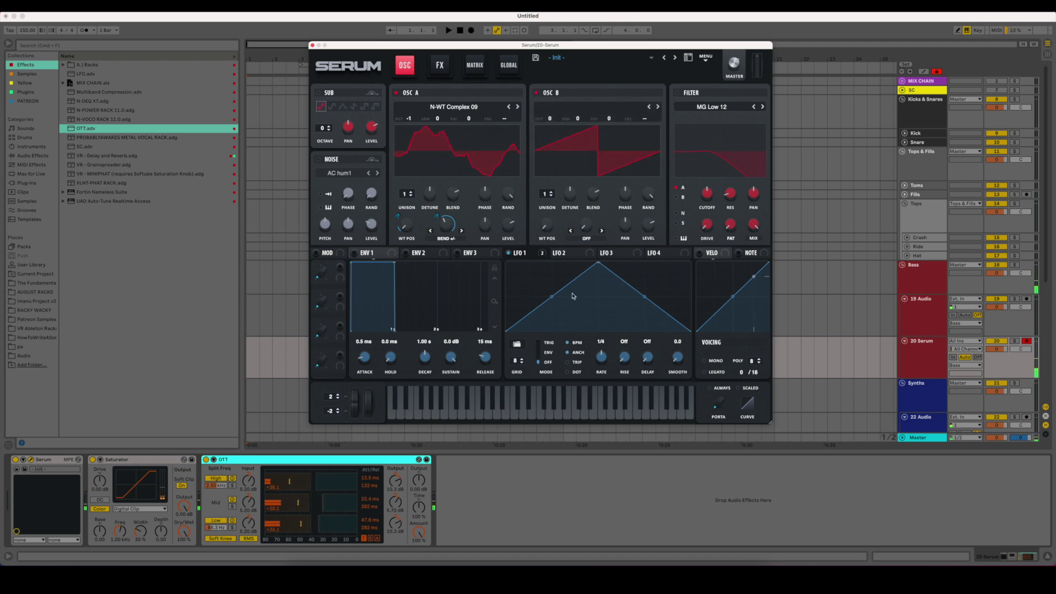
drag(514, 253, 589, 232)
click(587, 240)
click(580, 237)
mouse_move(583, 245)
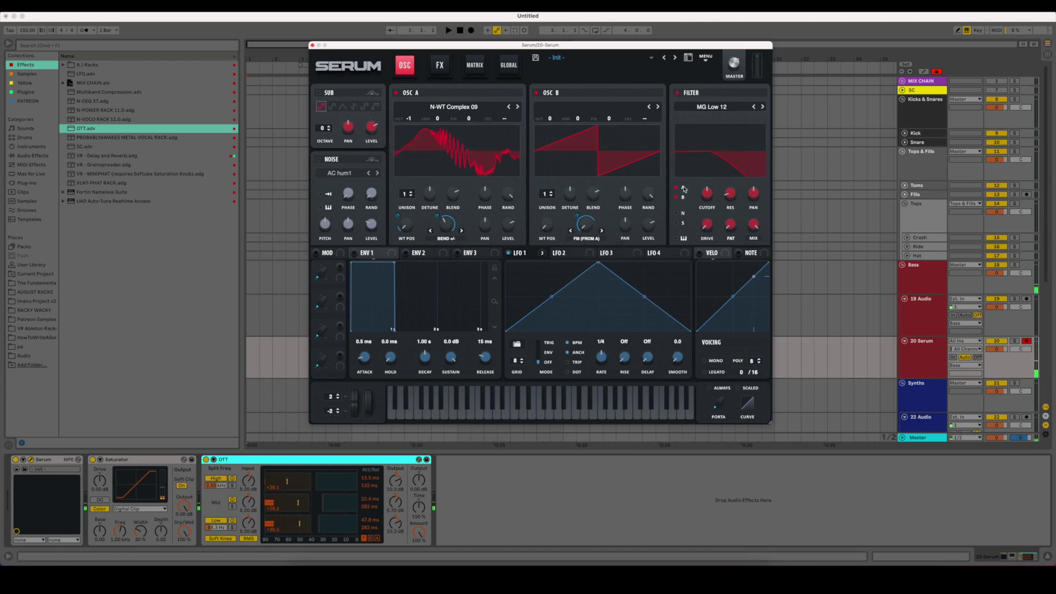
Set the filter type to Phs 24+ with its cutoff modulated by LFO 1.
click(712, 106)
mouse_move(726, 135)
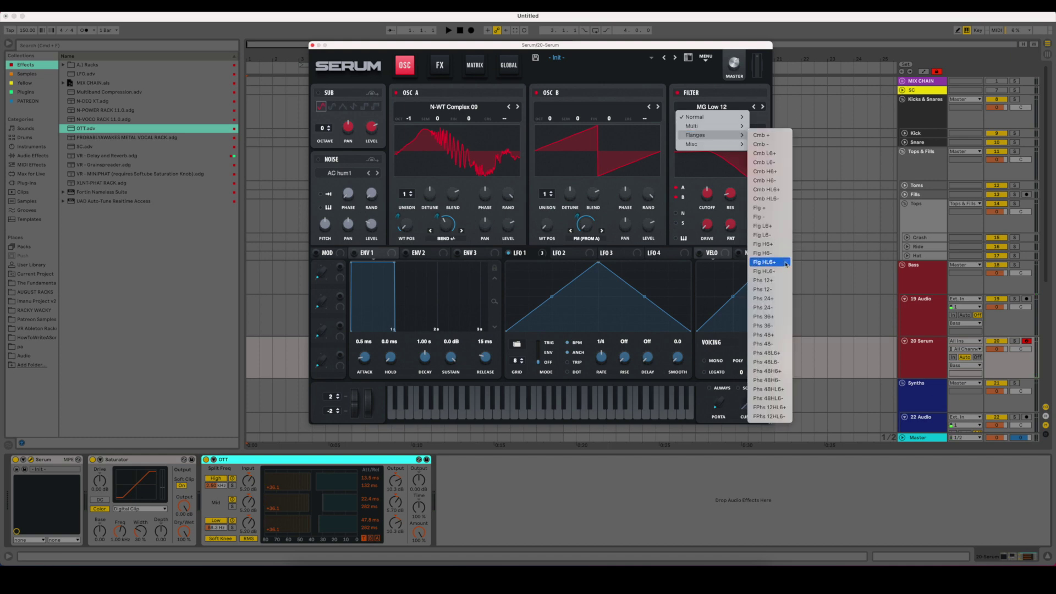
click(769, 289)
mouse_move(716, 220)
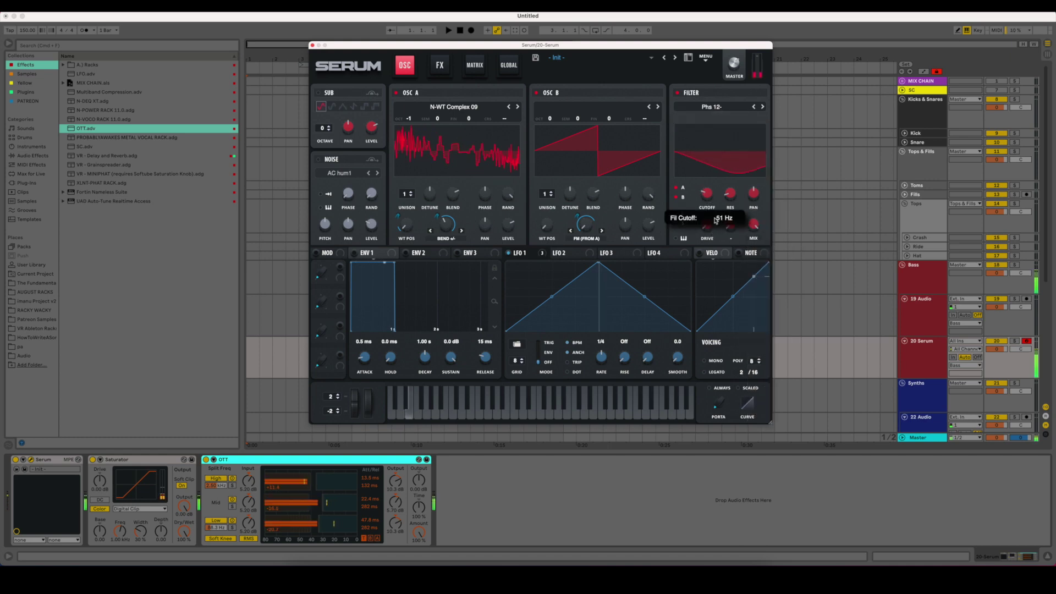
drag(513, 252, 705, 191)
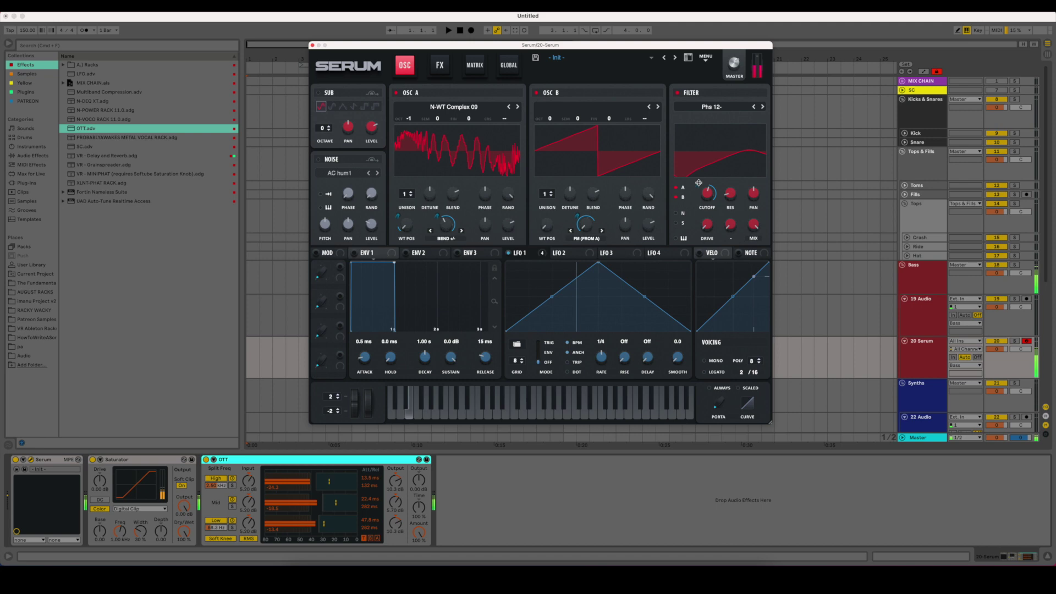
mouse_move(708, 194)
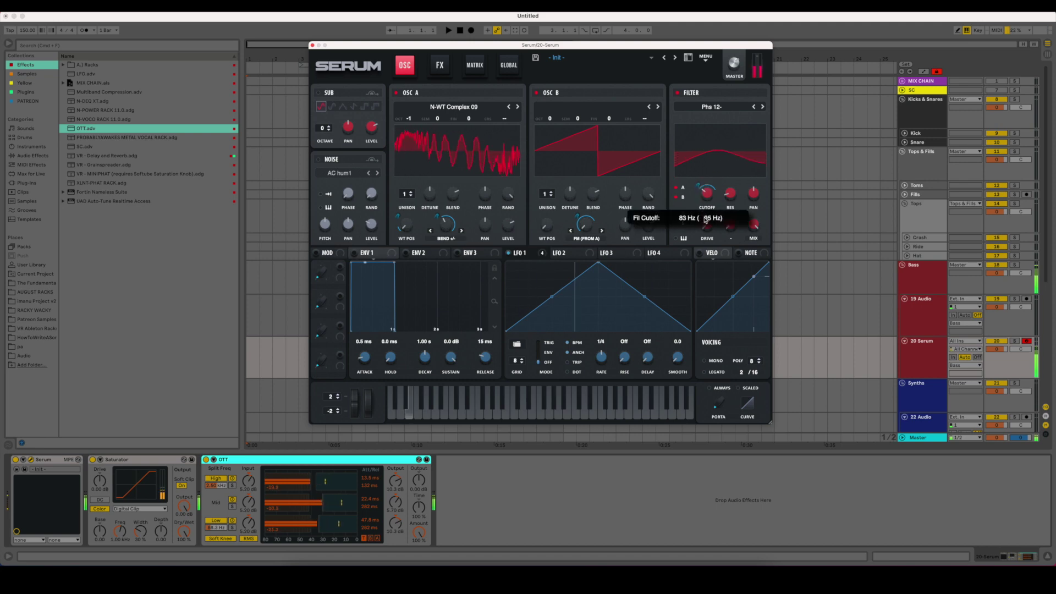
click(762, 107)
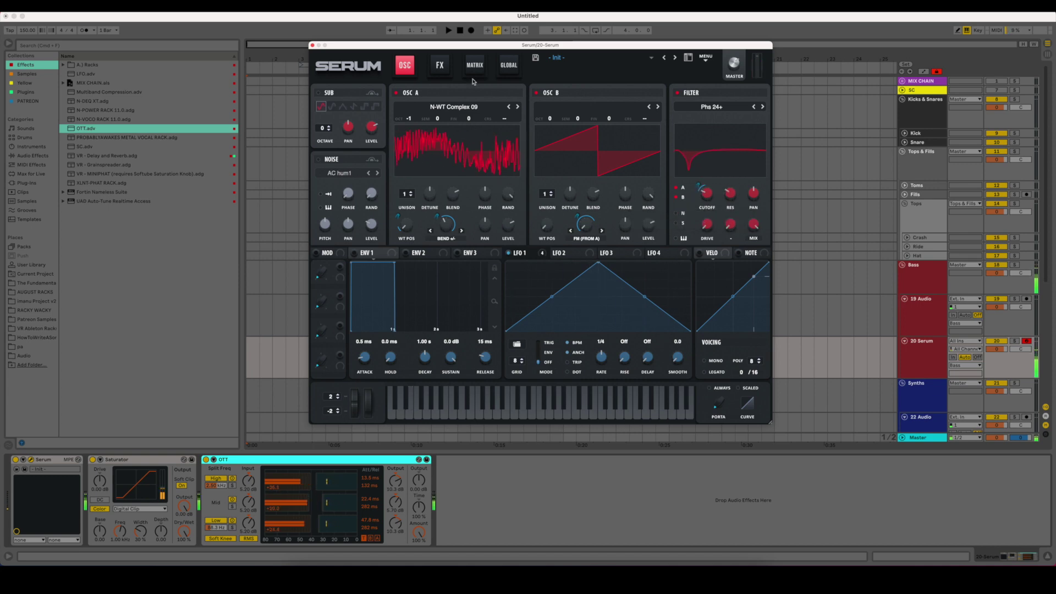
click(439, 65)
Enable the FX filter and load ARP white noise, with LFO 1 modulating filter cutoff and noise level.
click(322, 235)
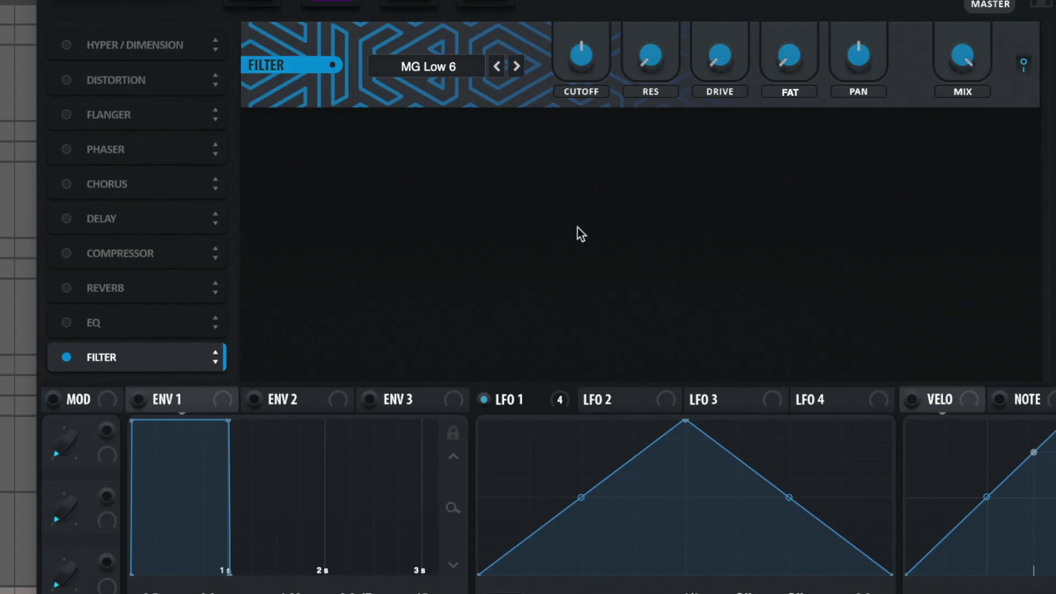
drag(525, 402, 580, 55)
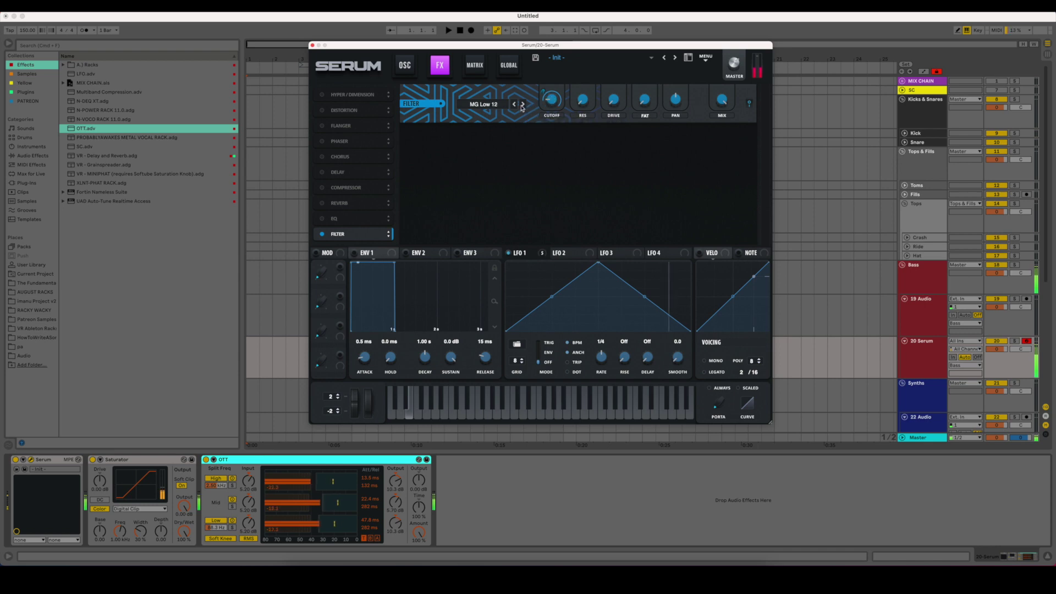
click(405, 65)
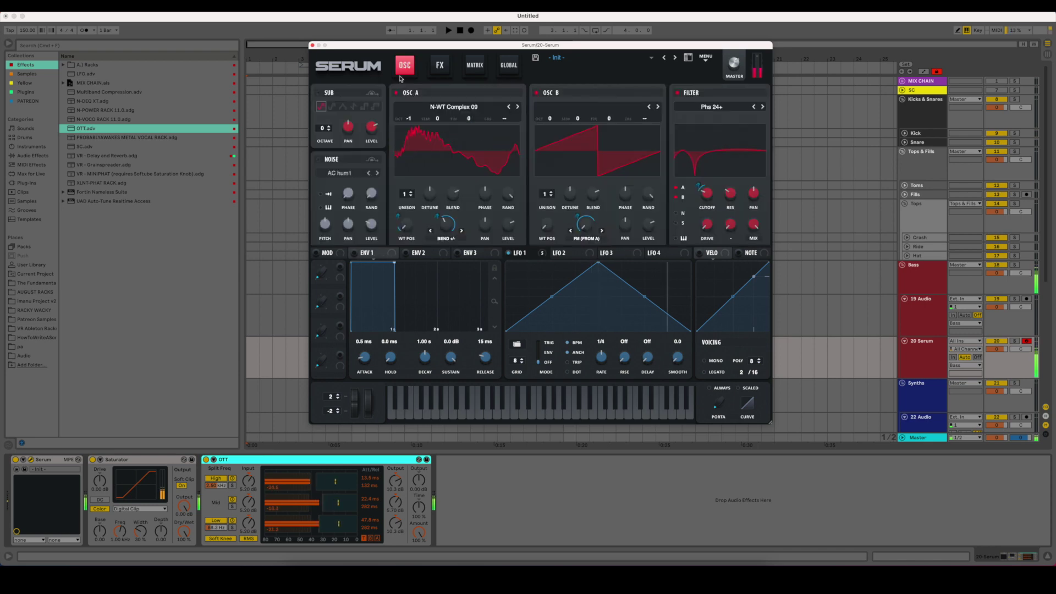
click(343, 169)
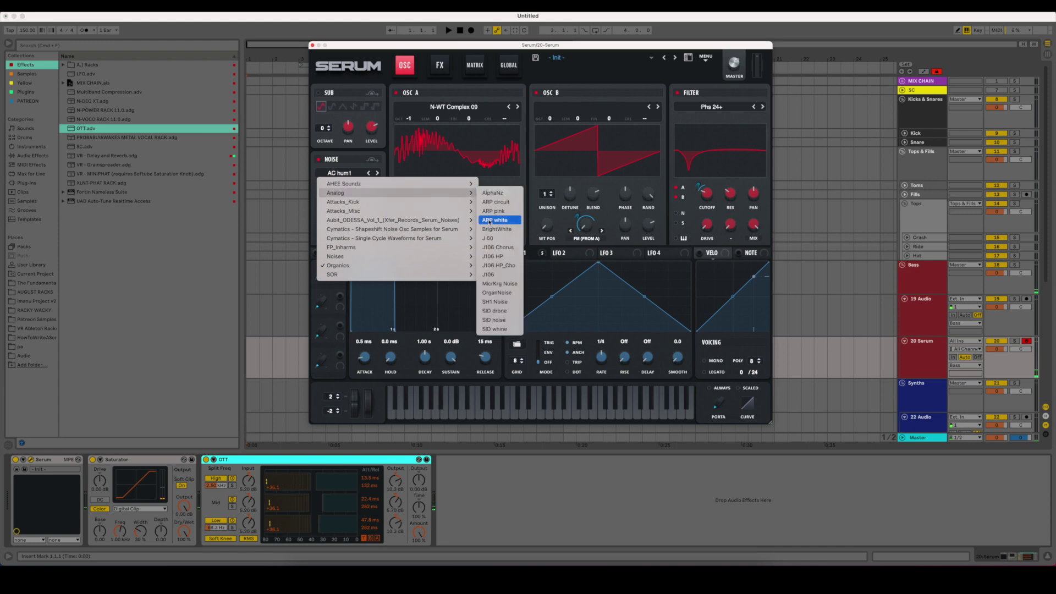
mouse_move(431, 201)
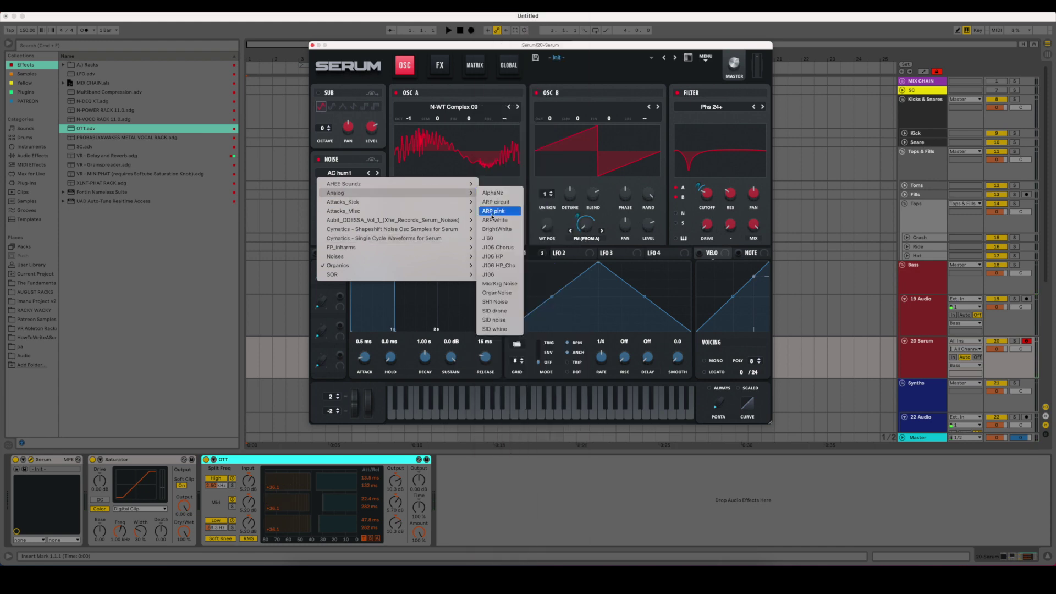
click(497, 212)
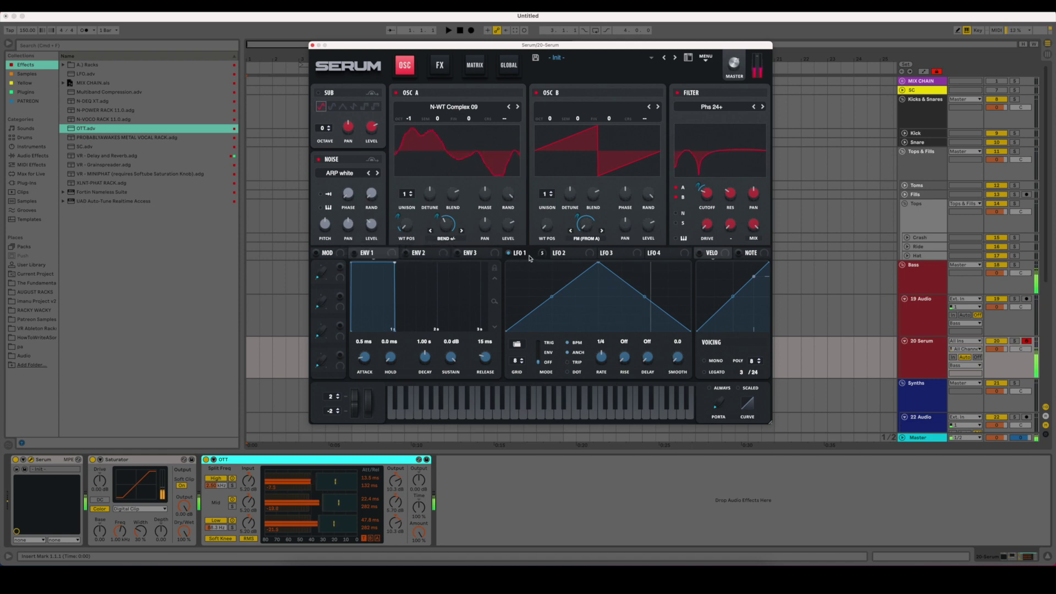
drag(508, 252, 370, 226)
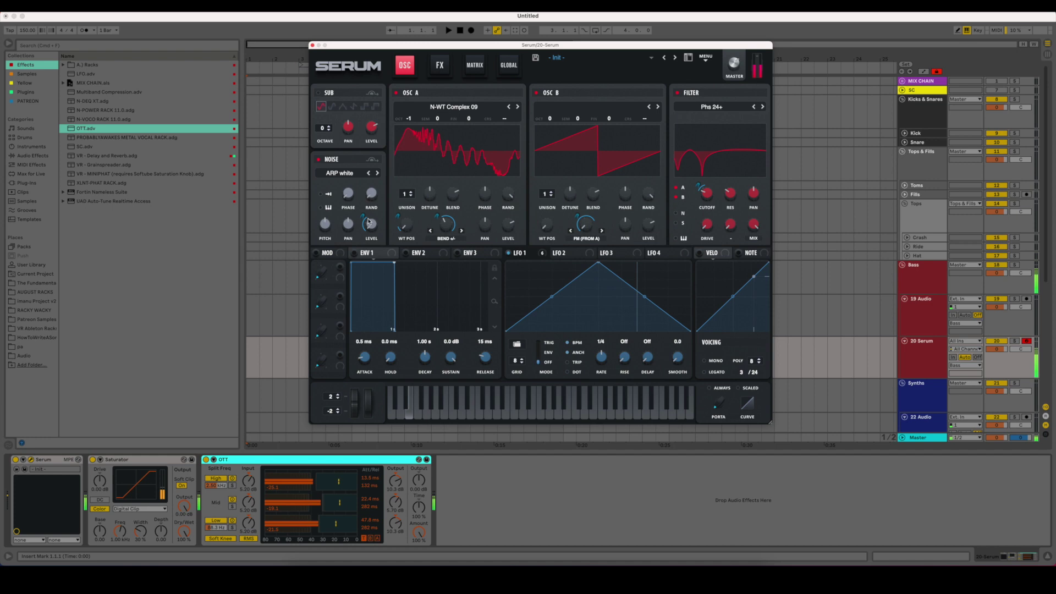
Reshape LFO 1 with an early peak and convex decay, comparing the sound with OTT off and on.
drag(599, 263, 541, 248)
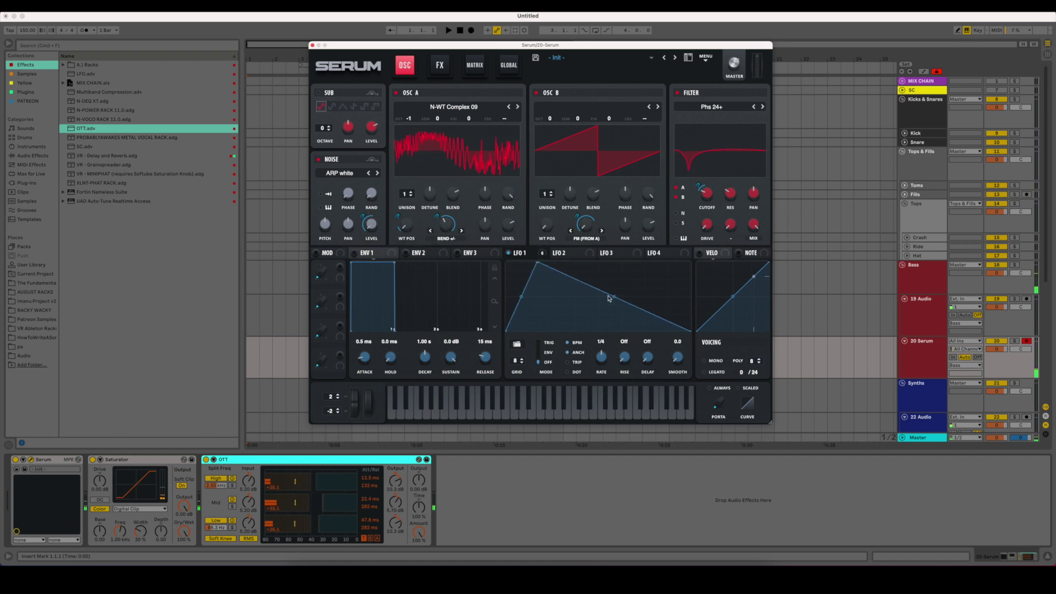
drag(618, 297, 620, 275)
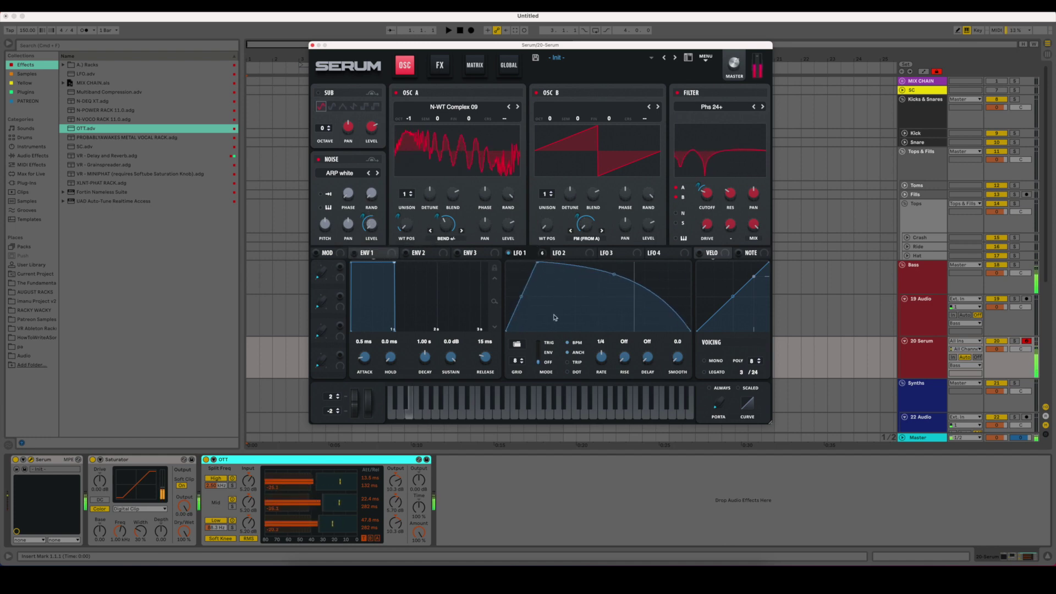
click(206, 460)
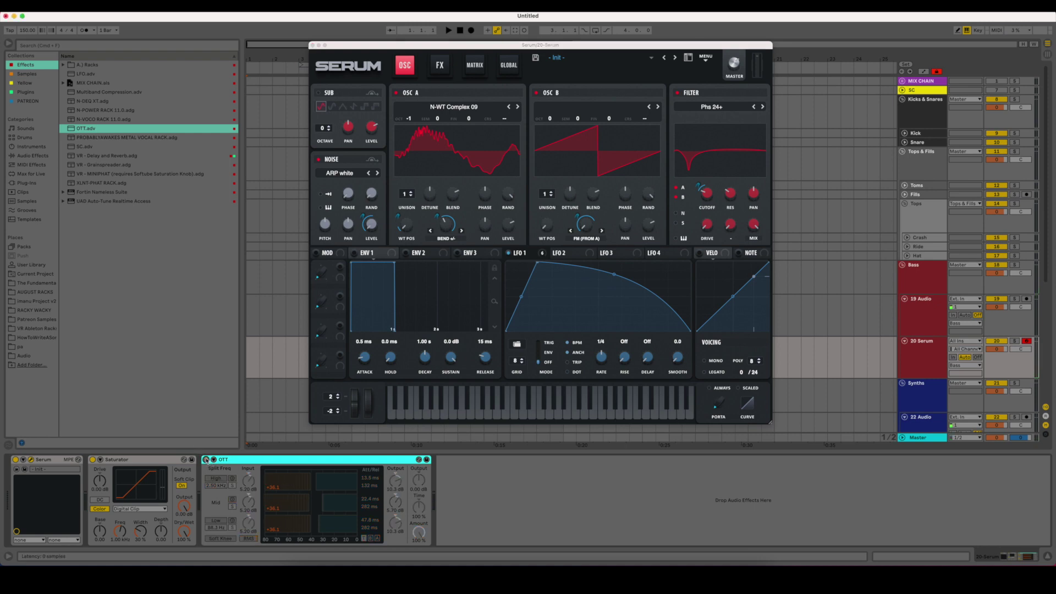
click(206, 459)
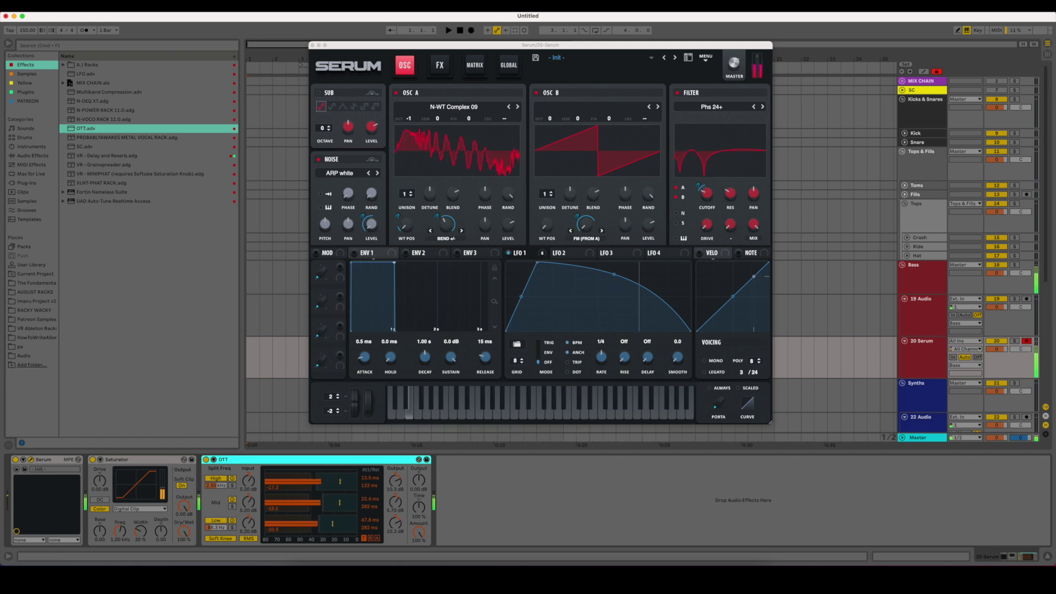
Close the Serum editor and zoom into the arrangement timeline.
click(314, 50)
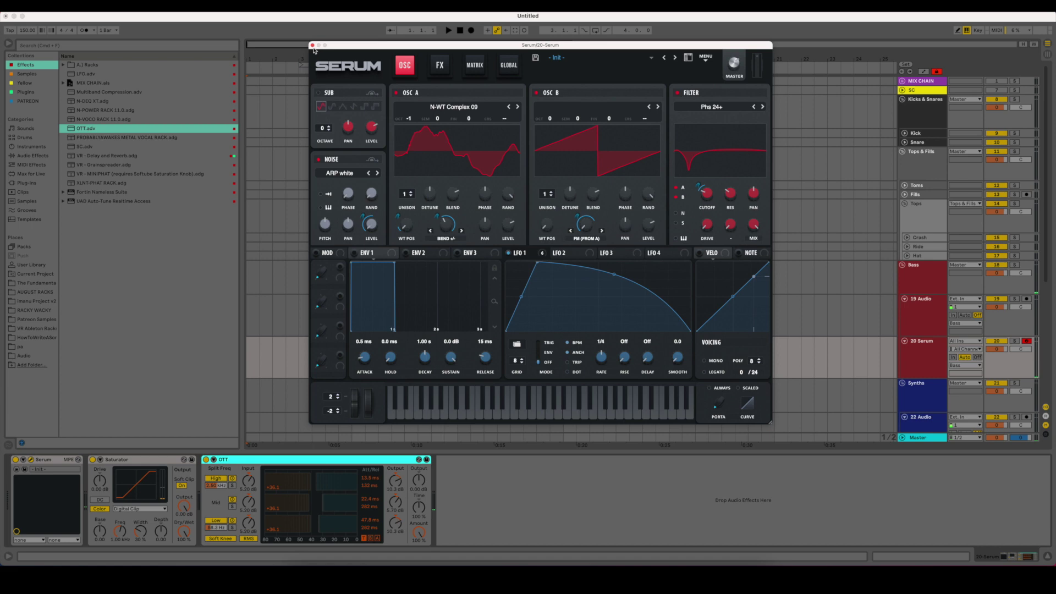
click(312, 45)
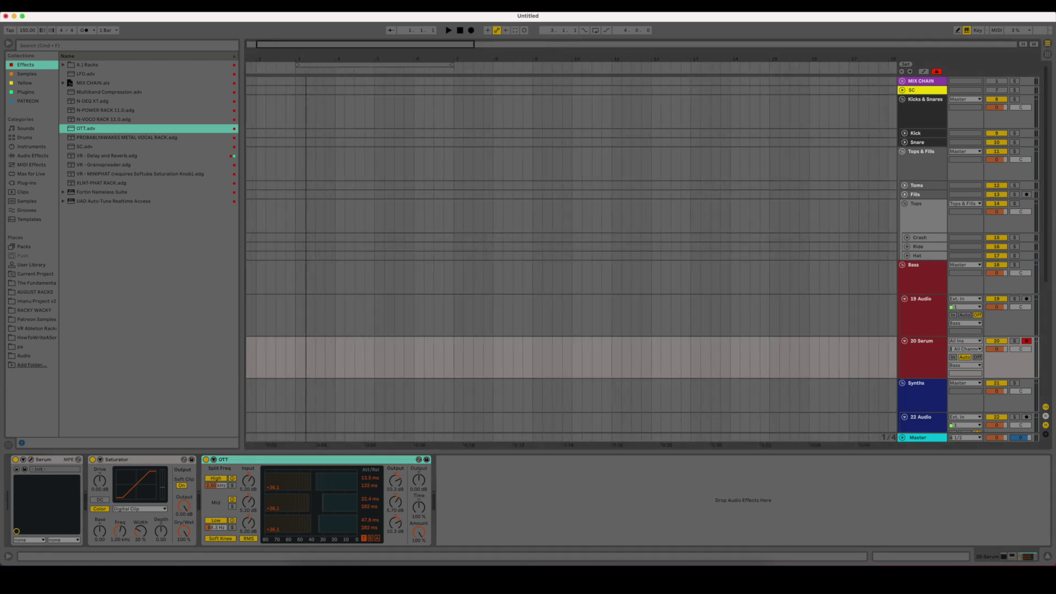
drag(277, 42, 258, 42)
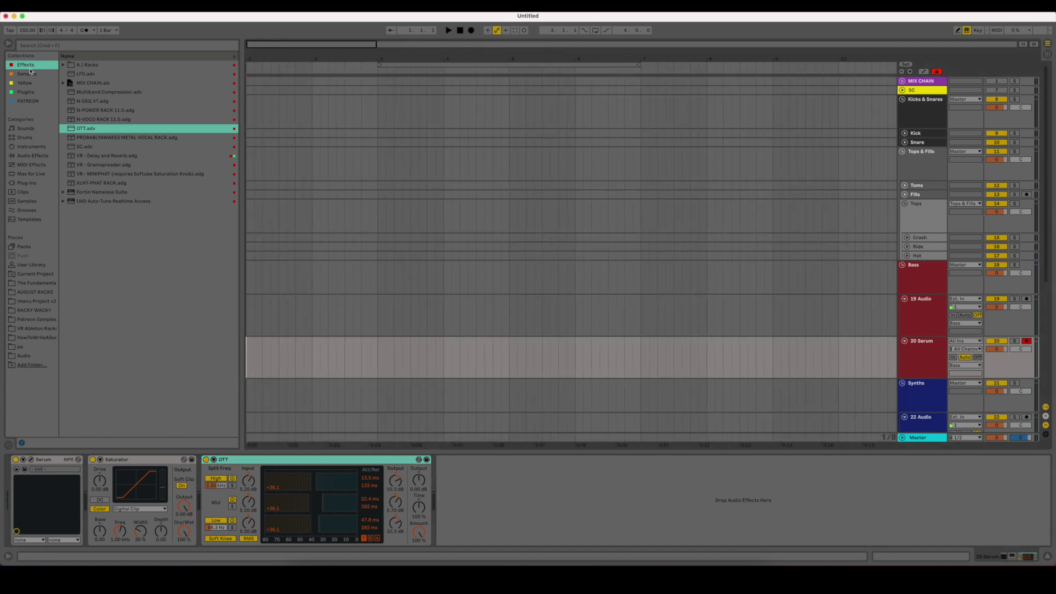
Search the plugins for 'cru' and load Crispy Clip onto the 20 Serum track.
click(26, 92)
click(78, 44)
text(cru)
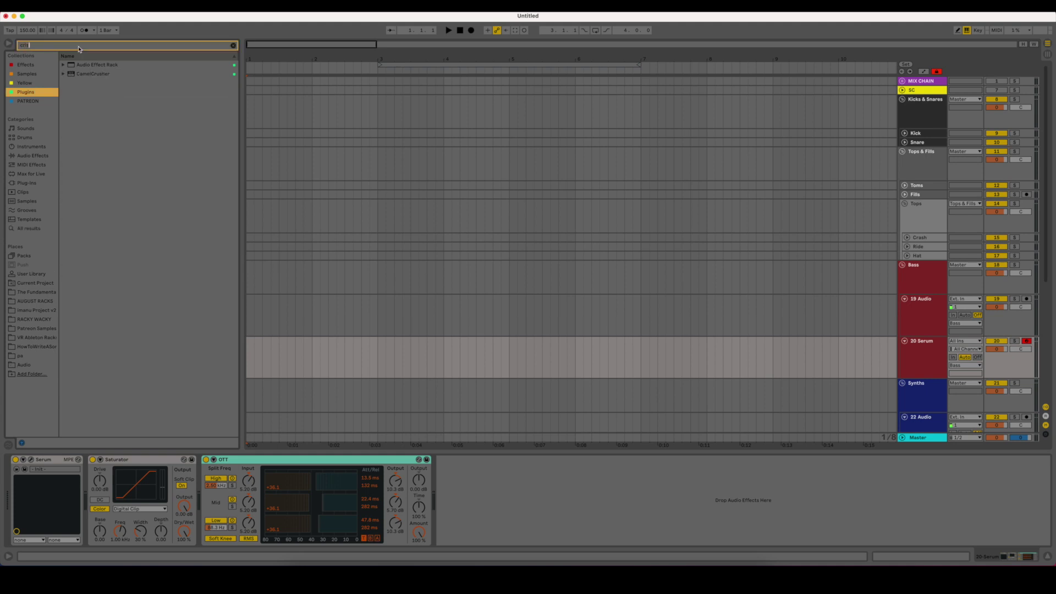
click(31, 226)
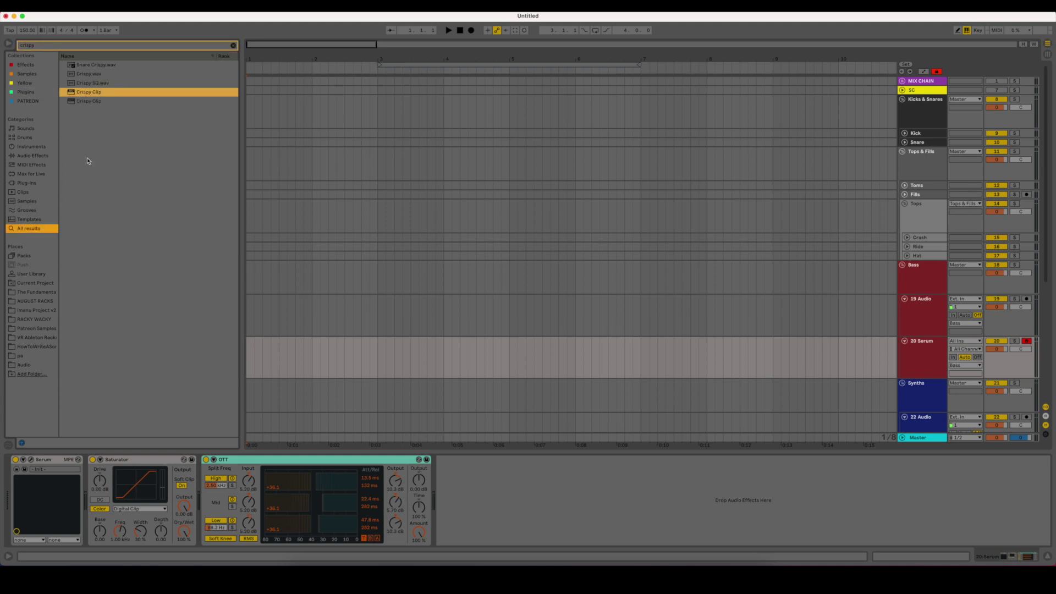
double_click(87, 96)
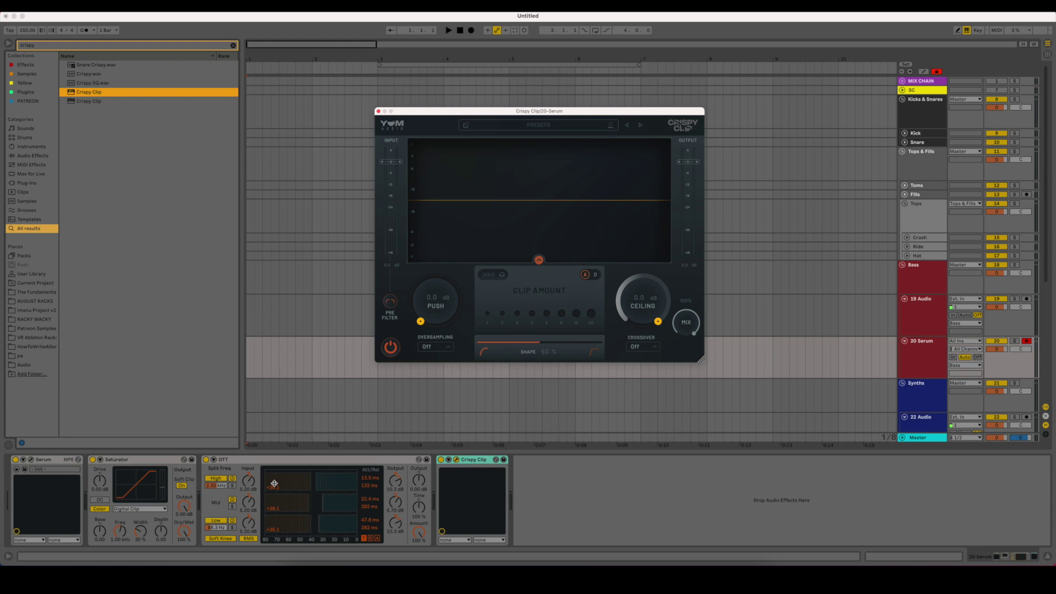
Bypass OTT, move Saturator after Crispy Clip, and raise Crispy Clip's Push to about 16.63 dB.
click(206, 460)
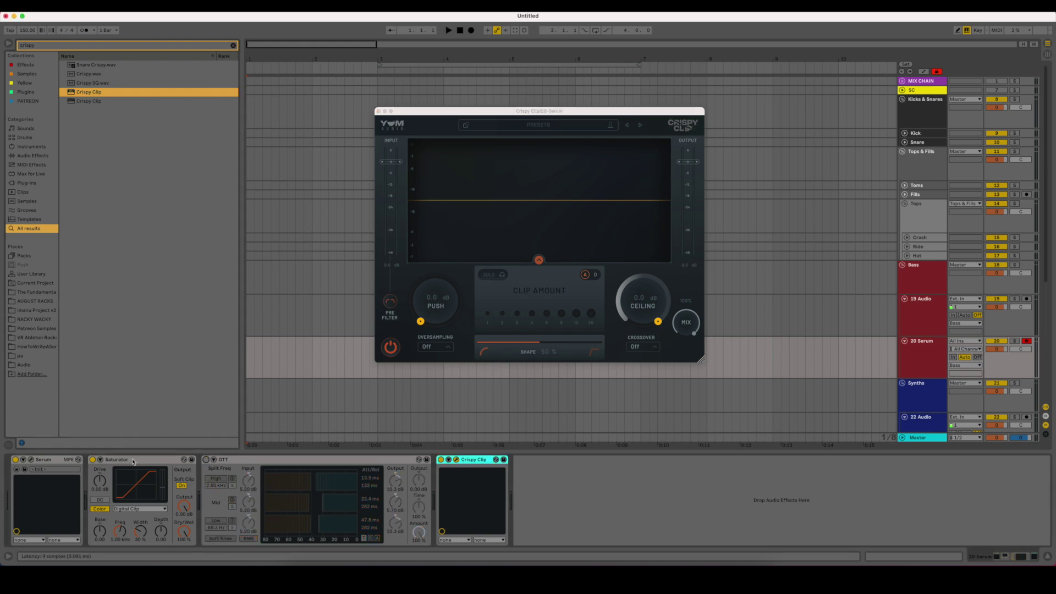
drag(115, 459, 594, 538)
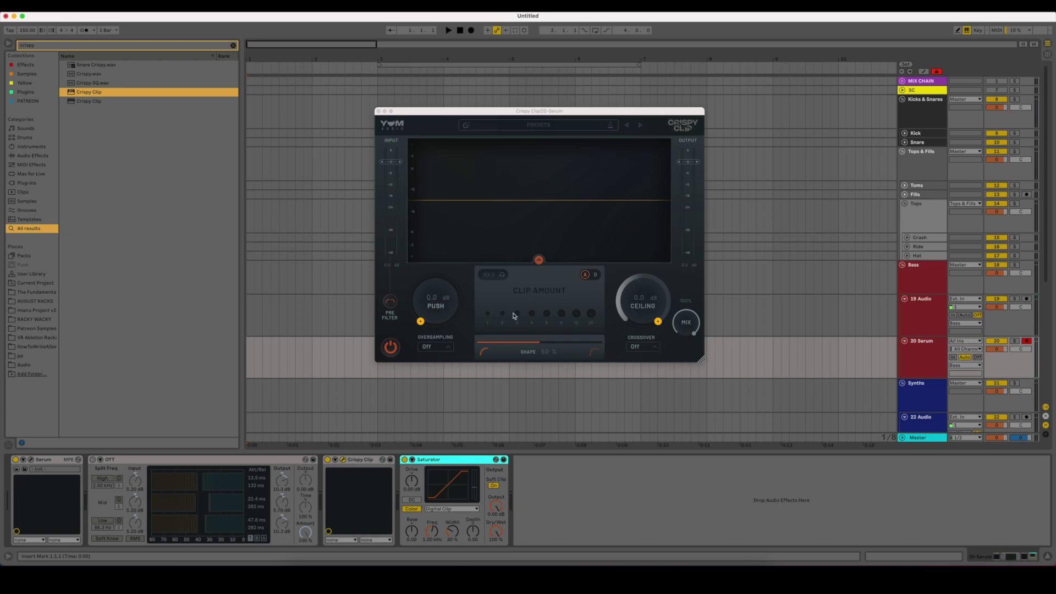
drag(445, 312, 557, 361)
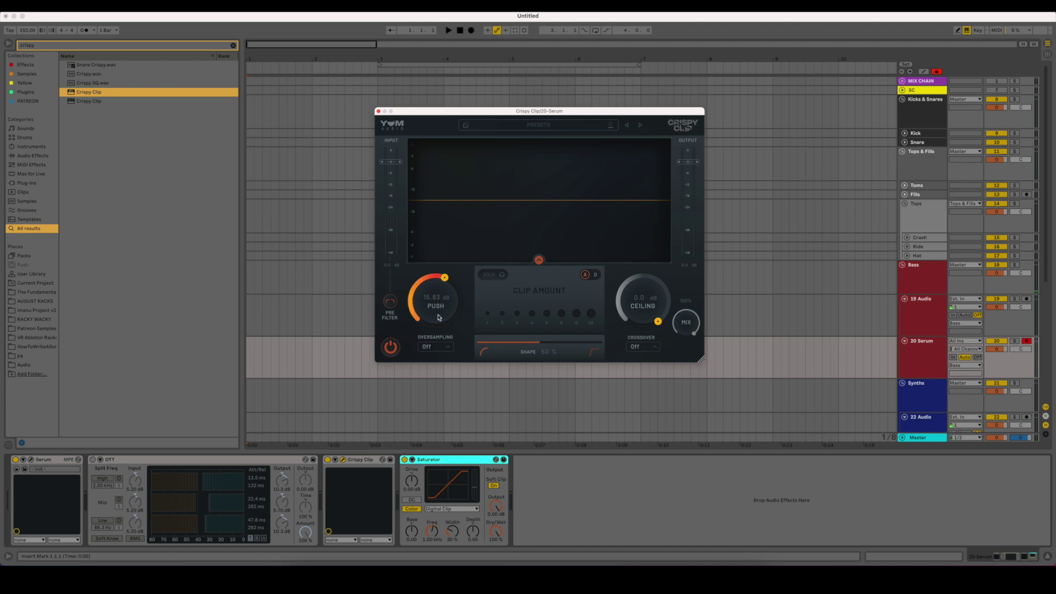
Re-enable OTT and group OTT with Crispy Clip into an Audio Effect Rack using Cmd+G.
click(93, 459)
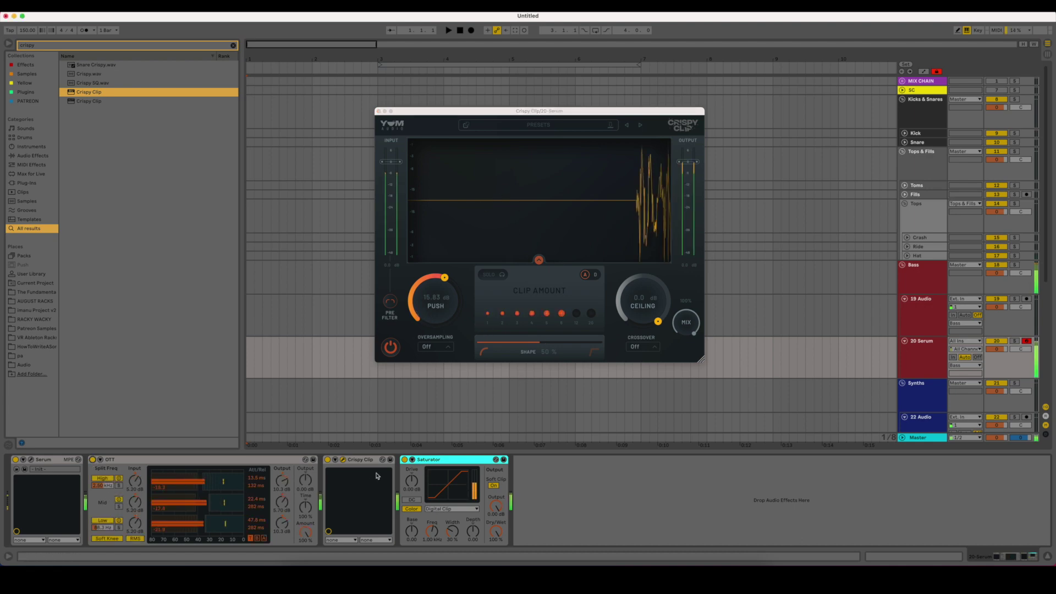
click(155, 462)
shift+click(352, 459)
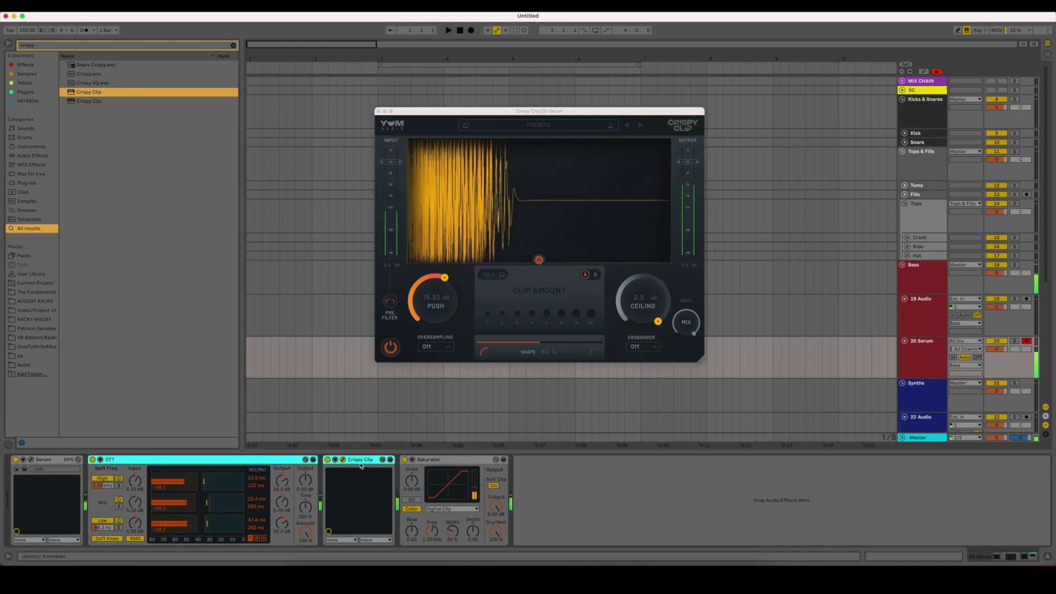
key(super+g)
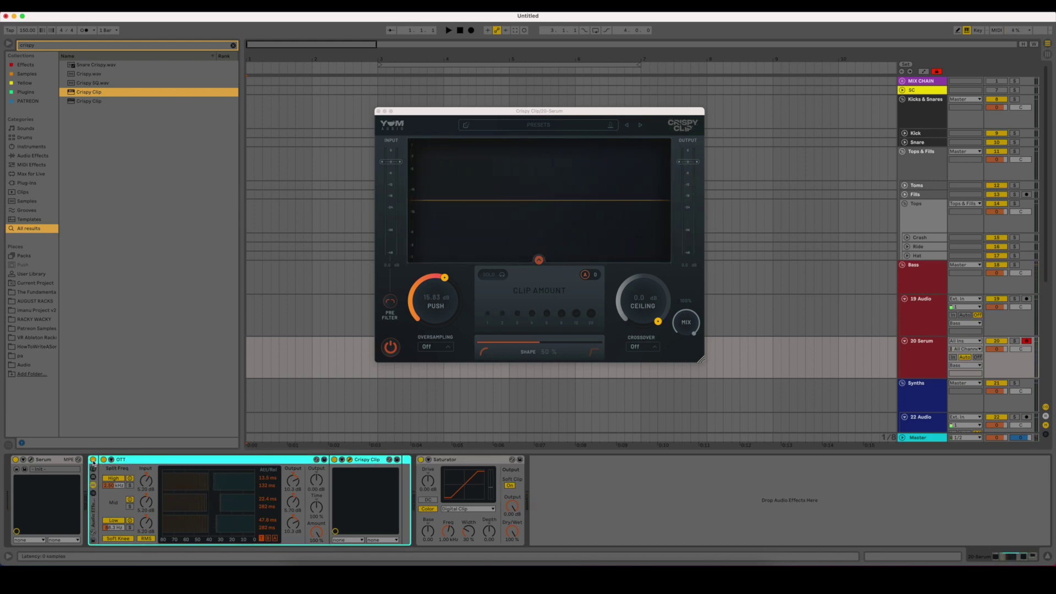
Toggle the rack off and on to compare, then reselect the 20 Serum track.
click(93, 460)
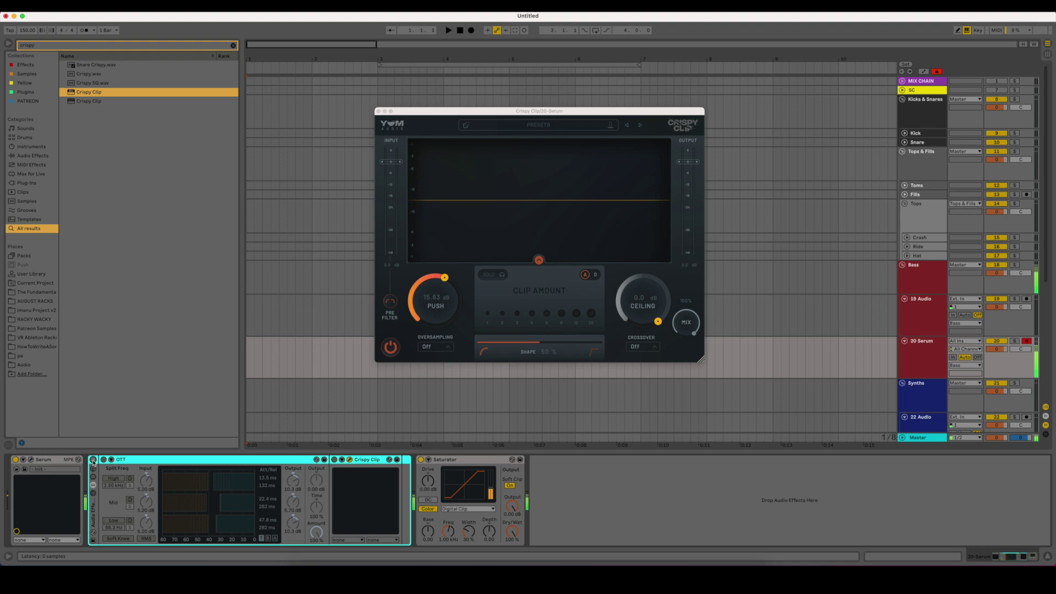
click(92, 459)
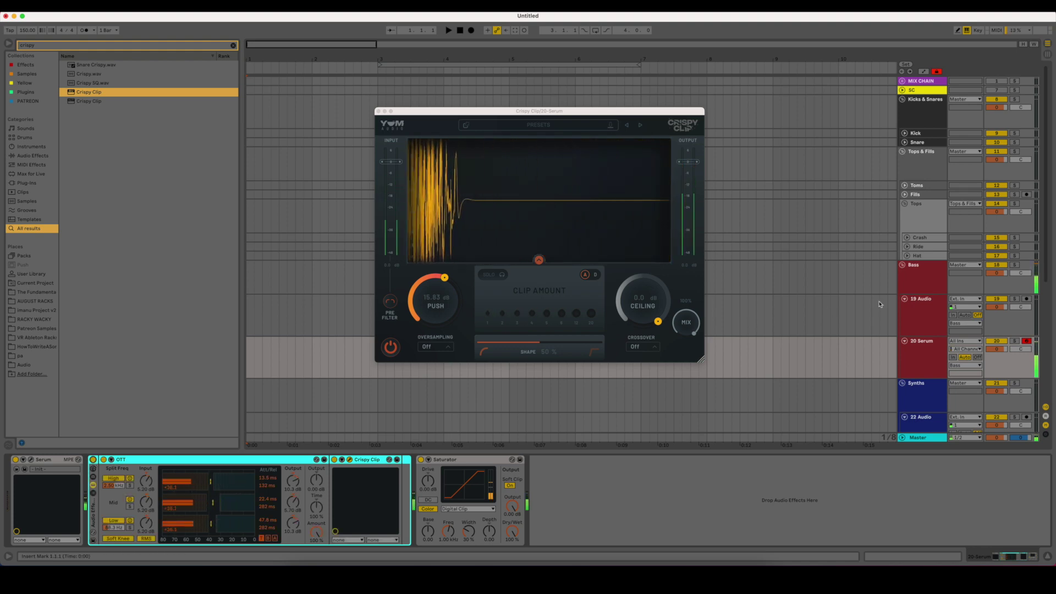
click(933, 365)
scroll(929, 367, down, 5)
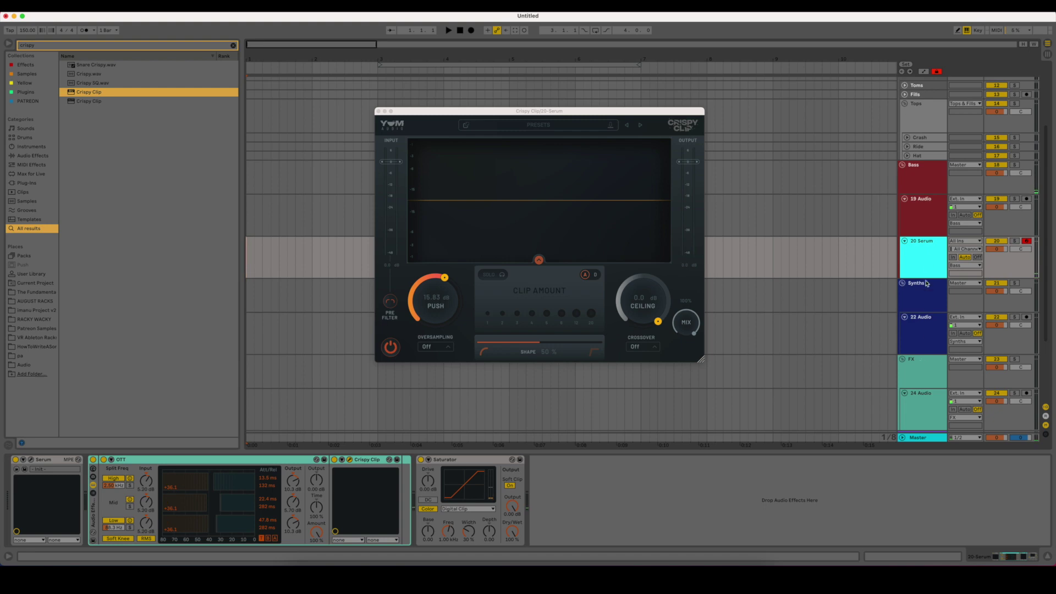
Insert an audio track and place Splice's PMIN_Bass_F_Wonkish.wav, found by searching 'bass', on it.
key(super+t)
click(491, 575)
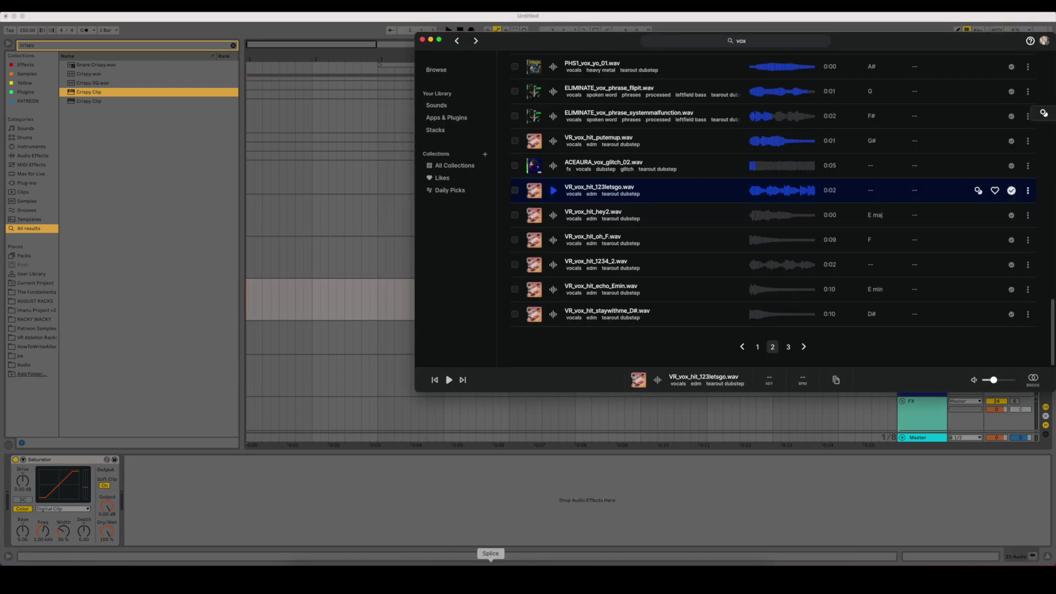
click(779, 34)
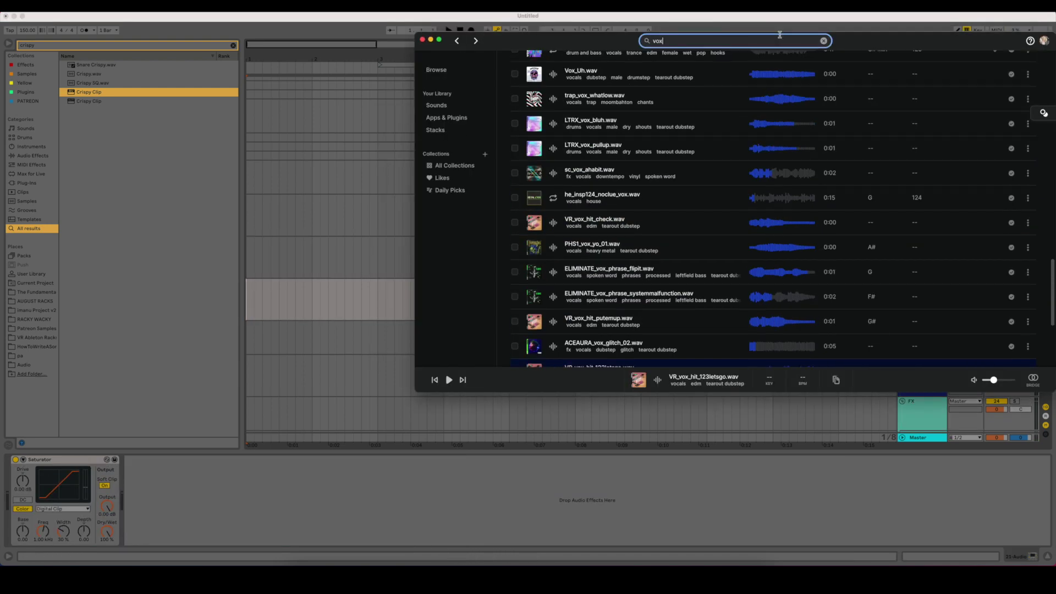
text(bass)
key(Return)
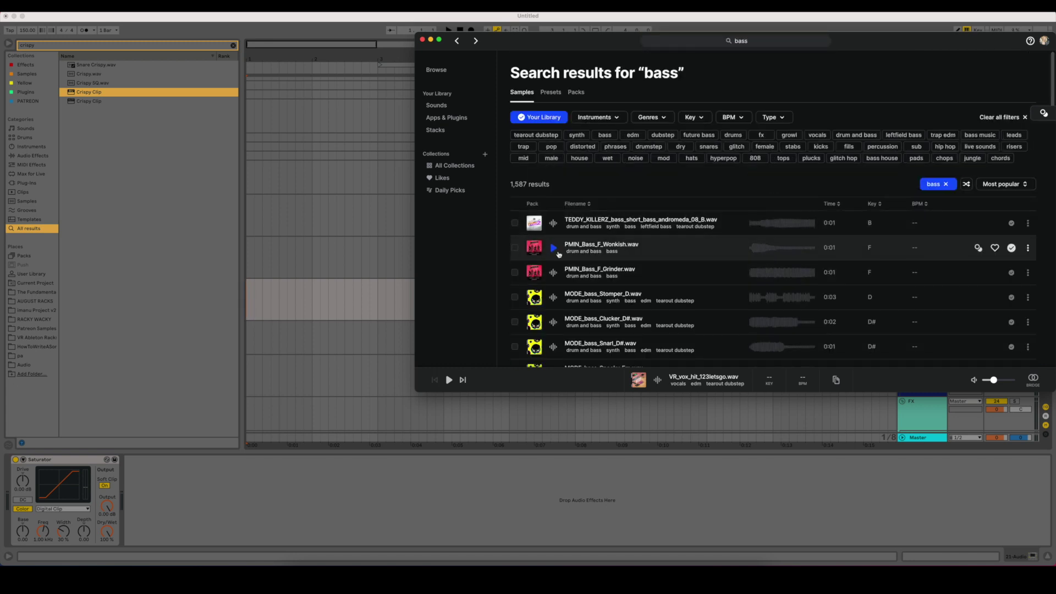
click(571, 238)
drag(255, 355, 254, 301)
Solo and play the 21 PMIN_Bass track, bypassing OTT and then turning it back on.
click(922, 298)
click(934, 245)
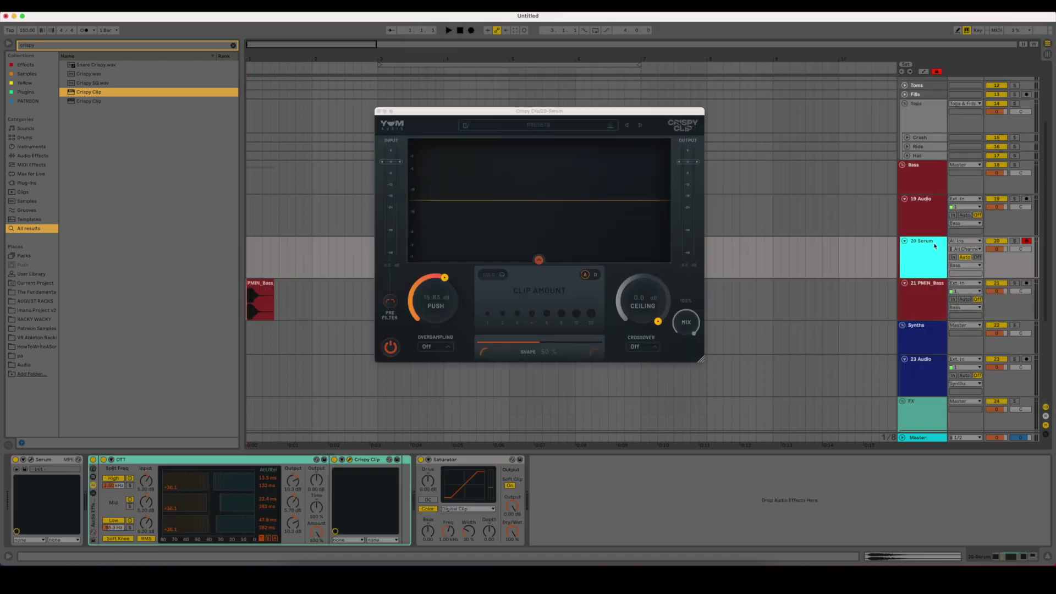
click(250, 300)
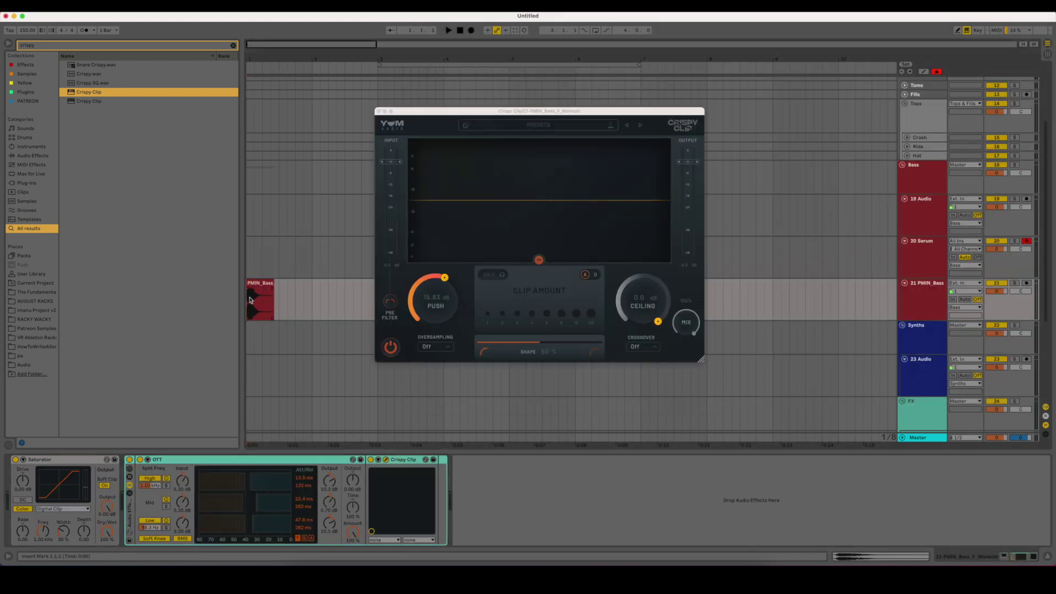
key(0)
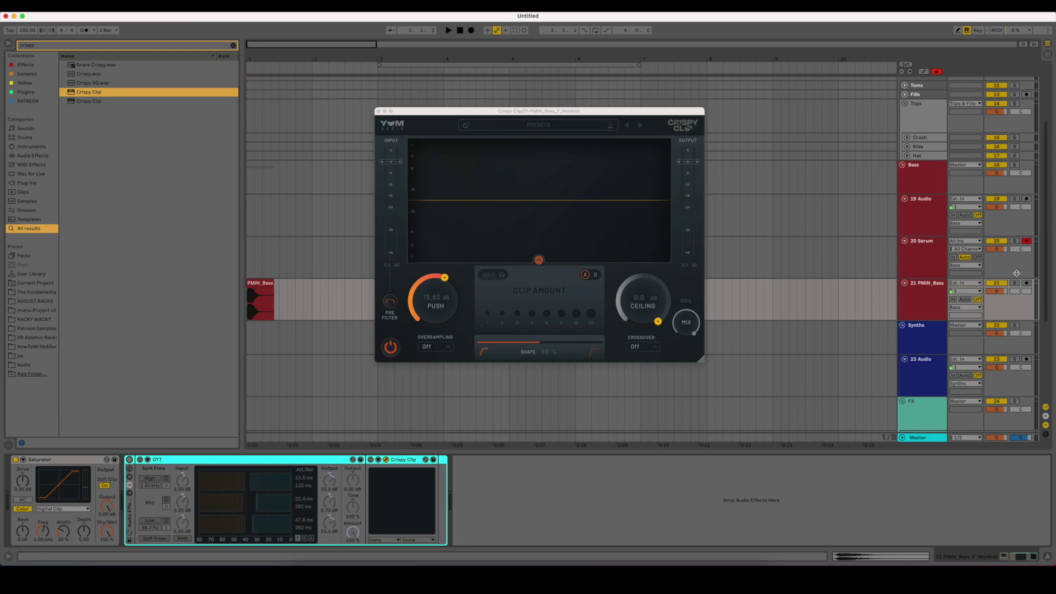
click(1014, 282)
key(space)
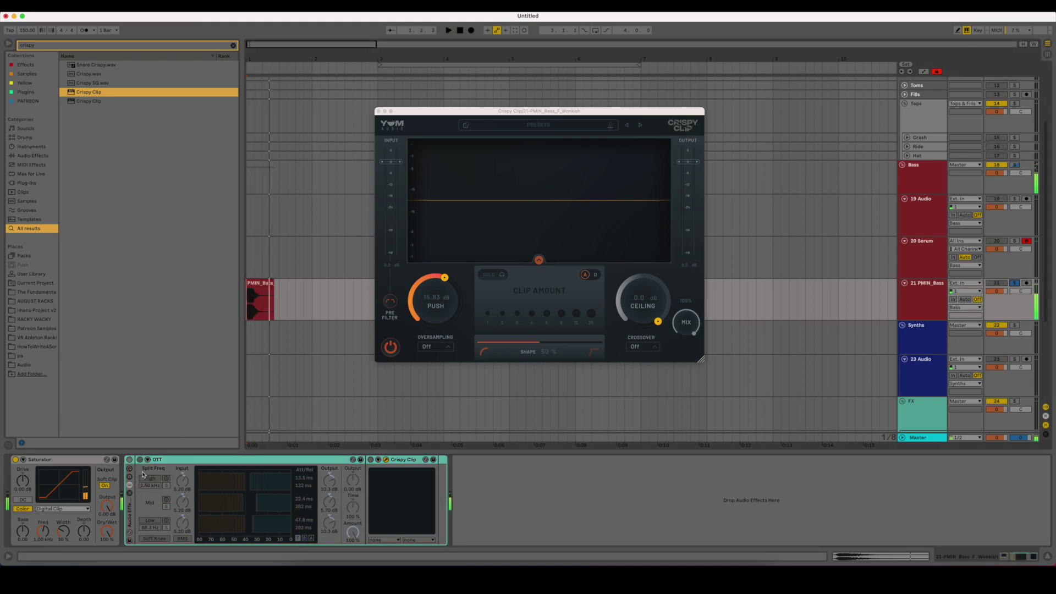
click(129, 460)
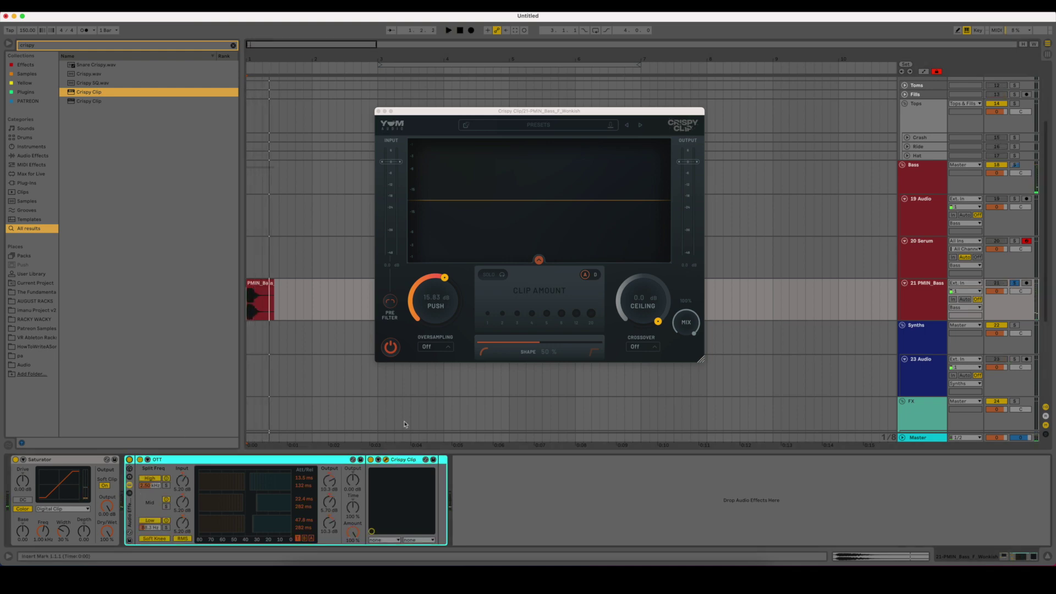
Select the PMIN_Bass track, undo five recent edits, and show its device chain again.
click(952, 272)
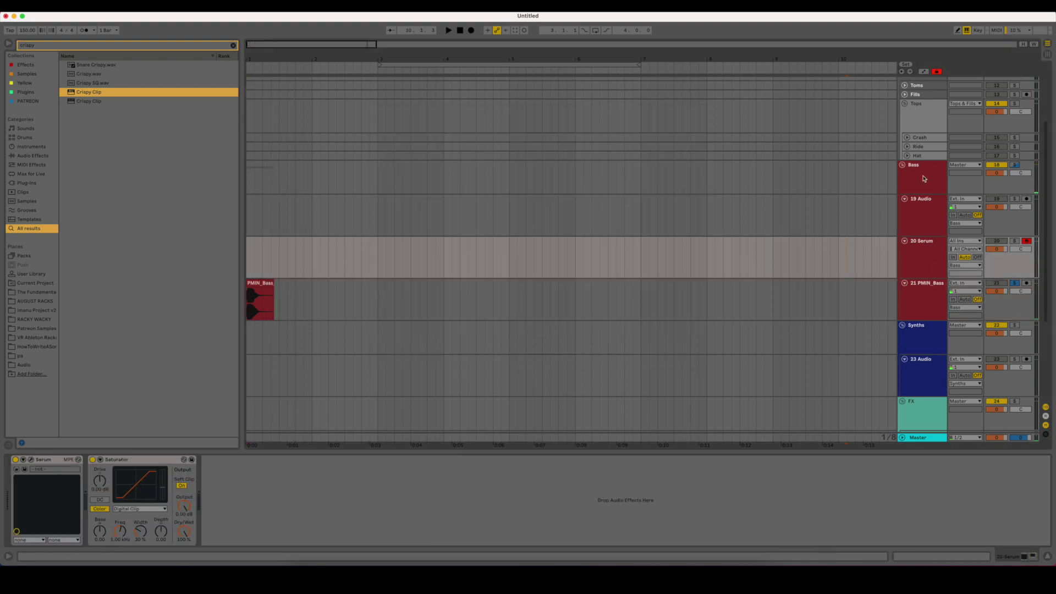
click(902, 311)
key(super+z)
key(super+z)
key(super+z)
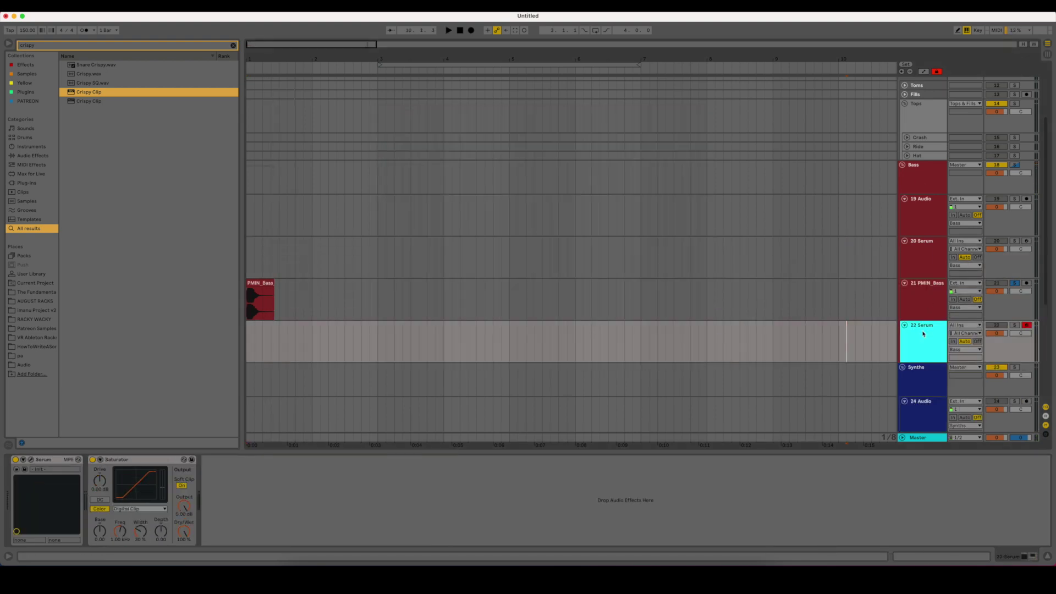
key(super+z)
key(super+z)
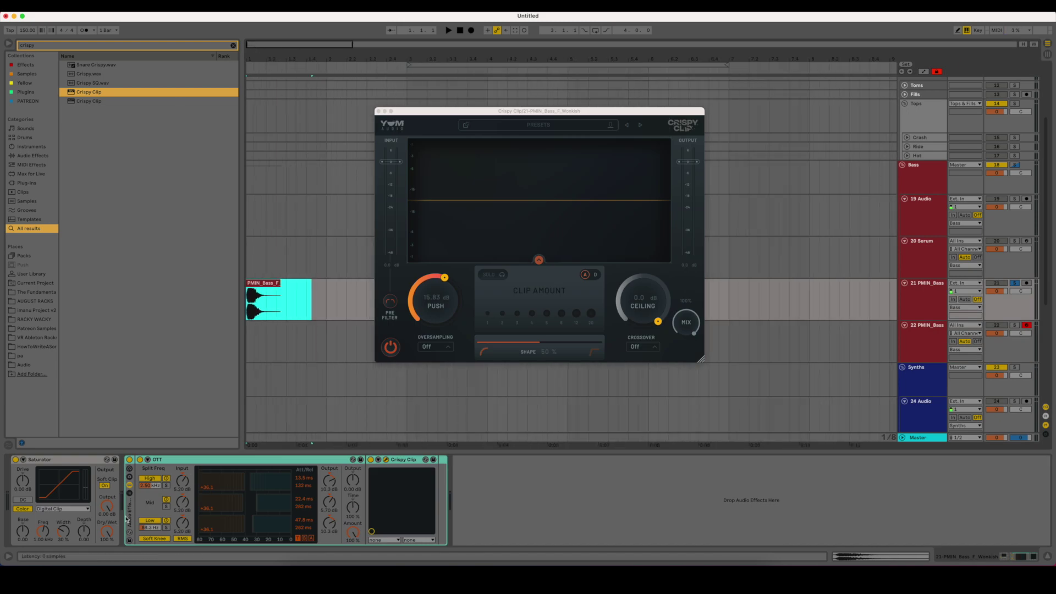
key(super+z)
key(super+z)
key(super+z)
key(super+z)
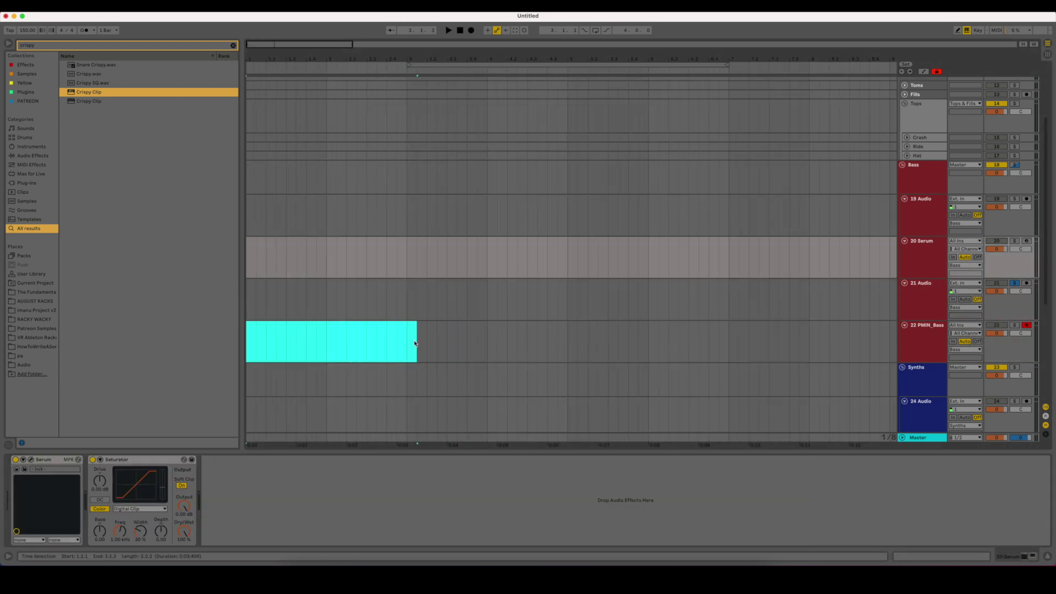
key(super+z)
key(super+z)
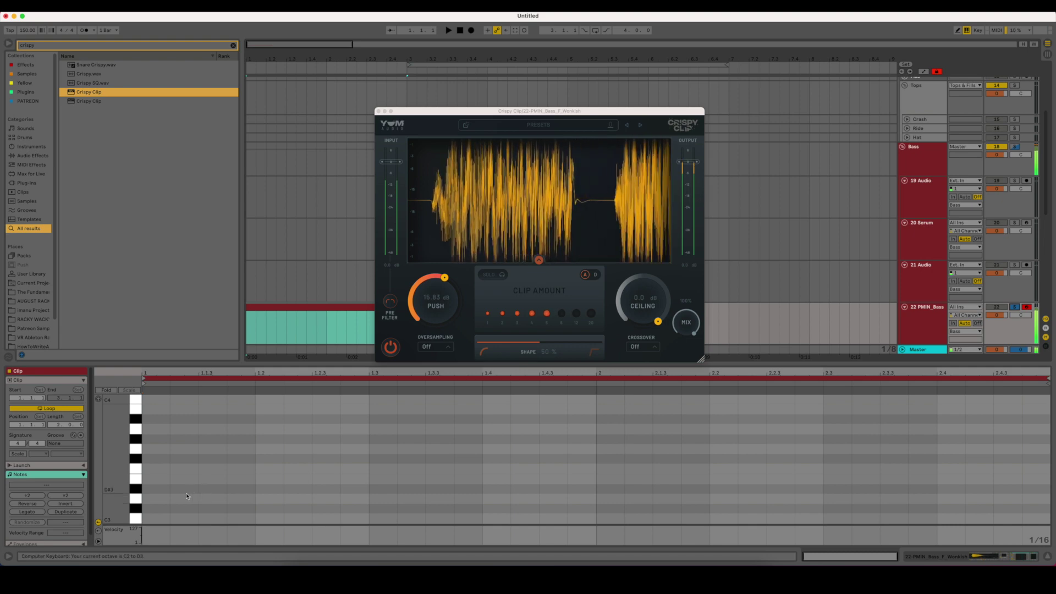
key(super+z)
key(super+z)
key(super+z)
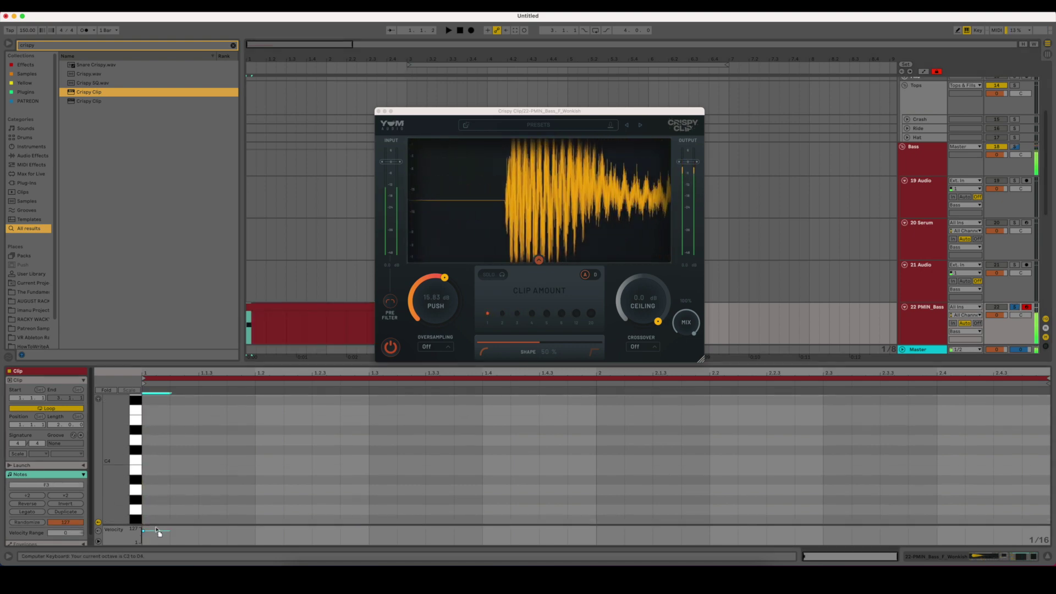
key(shift+Tab)
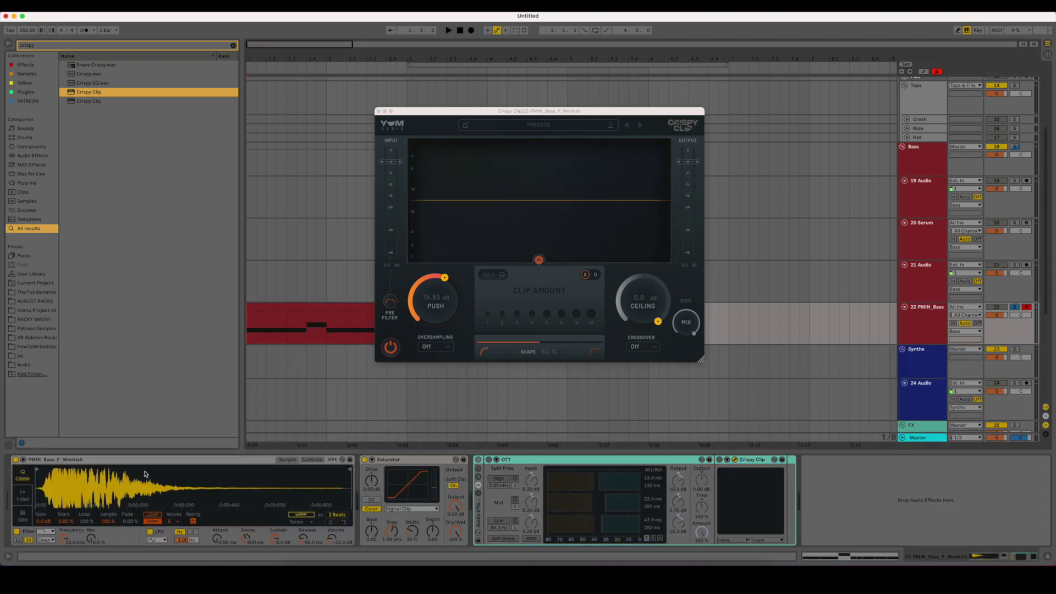
Close Crispy Clip, enable OTT on the bass chain, and play back the 22 PMIN_Bass pattern.
click(378, 111)
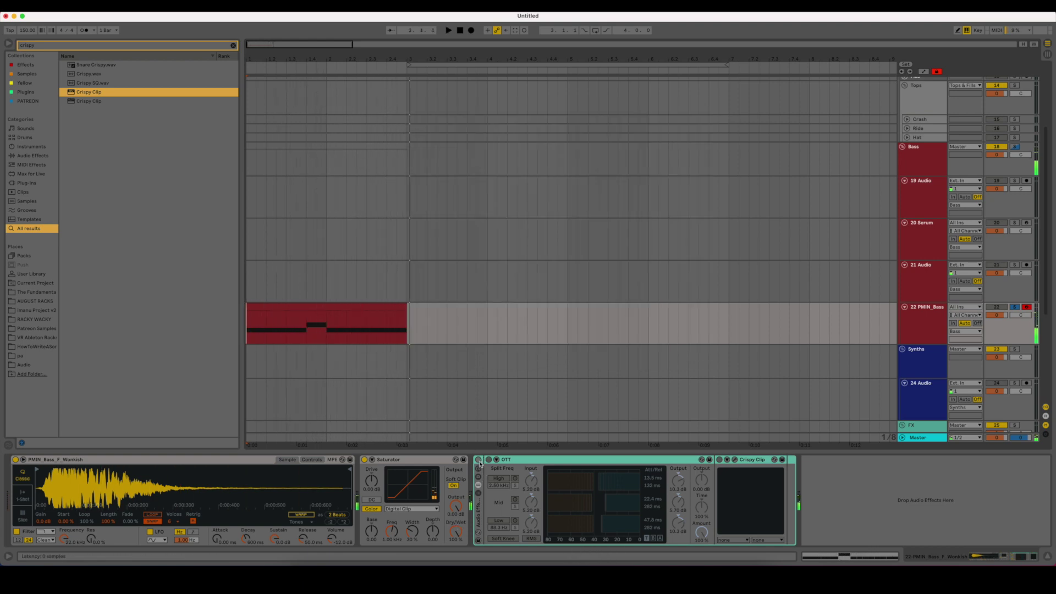
click(478, 459)
key(space)
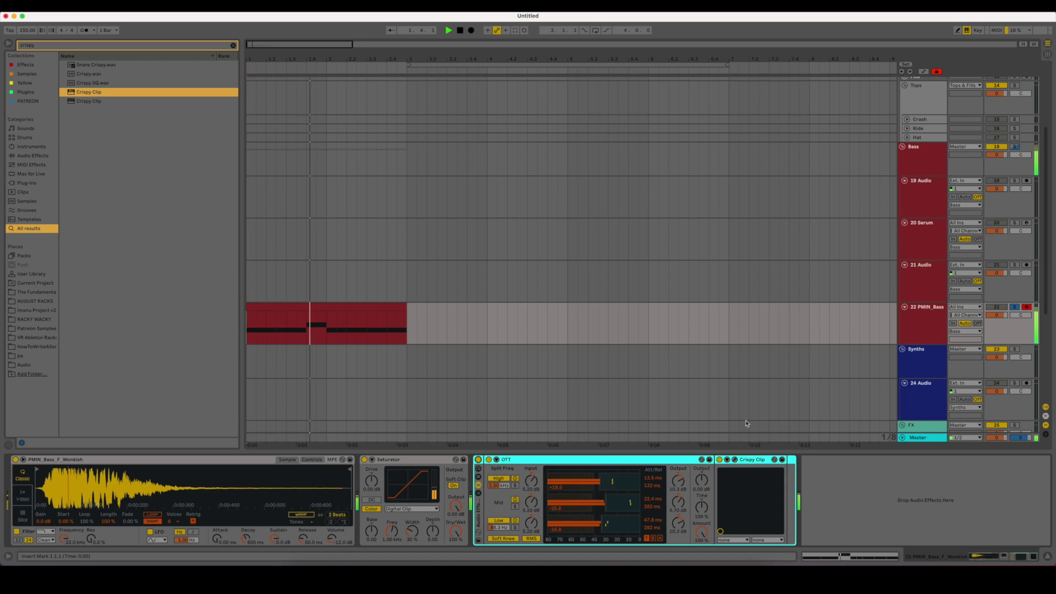